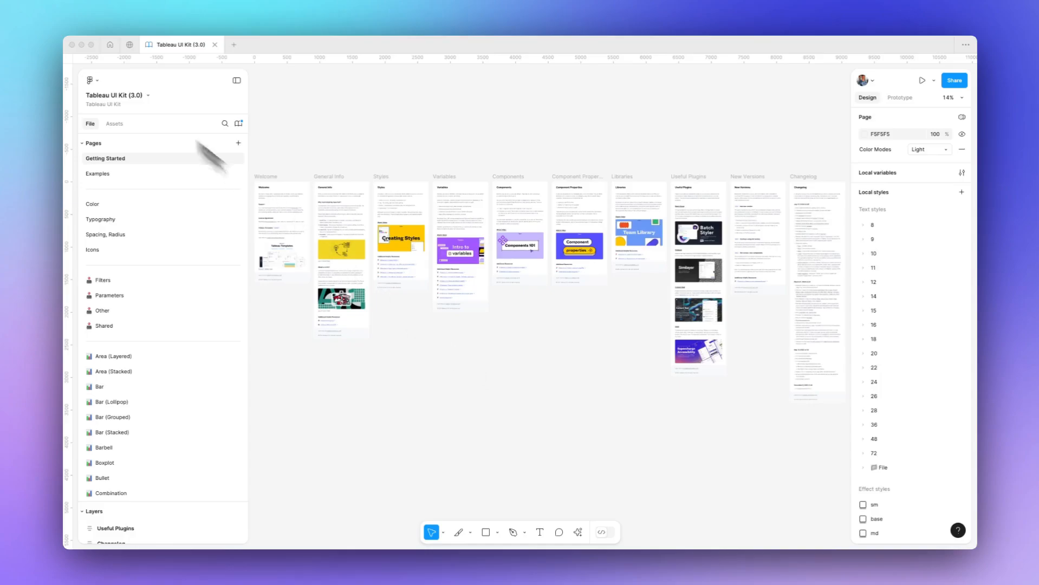
# Step: Review the Getting Started, Examples, Color, Typography, Spacing, Radius and Icons pages of the UI kit
pyautogui.click(144, 159)
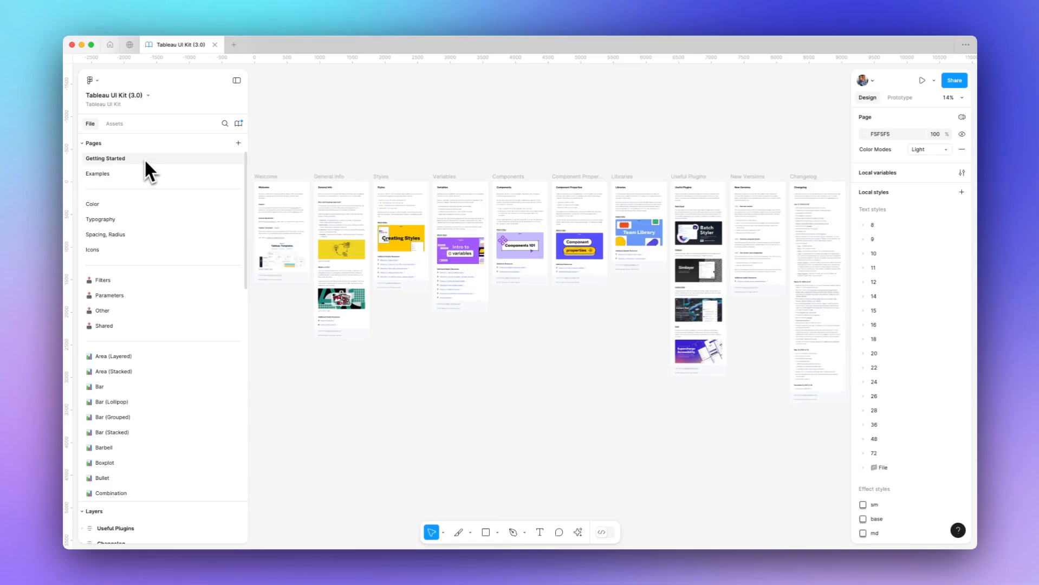
pyautogui.click(151, 175)
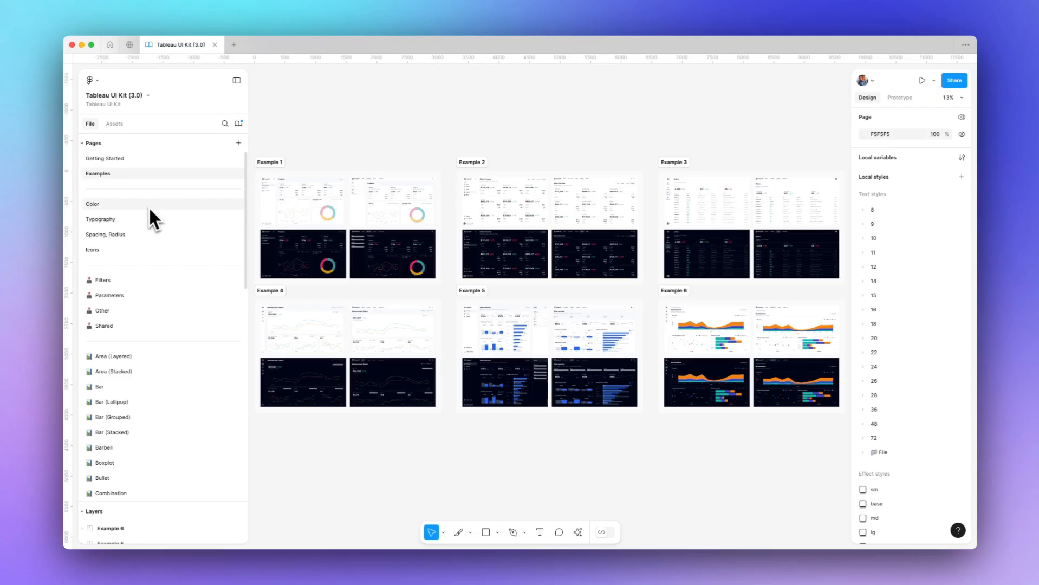
pyautogui.click(148, 207)
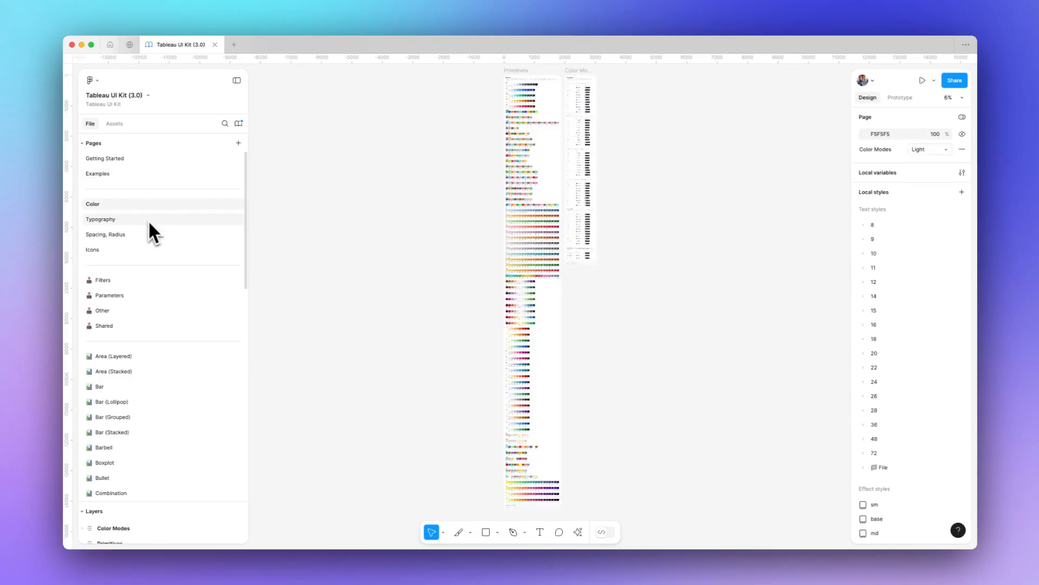
pyautogui.click(148, 223)
pyautogui.click(152, 235)
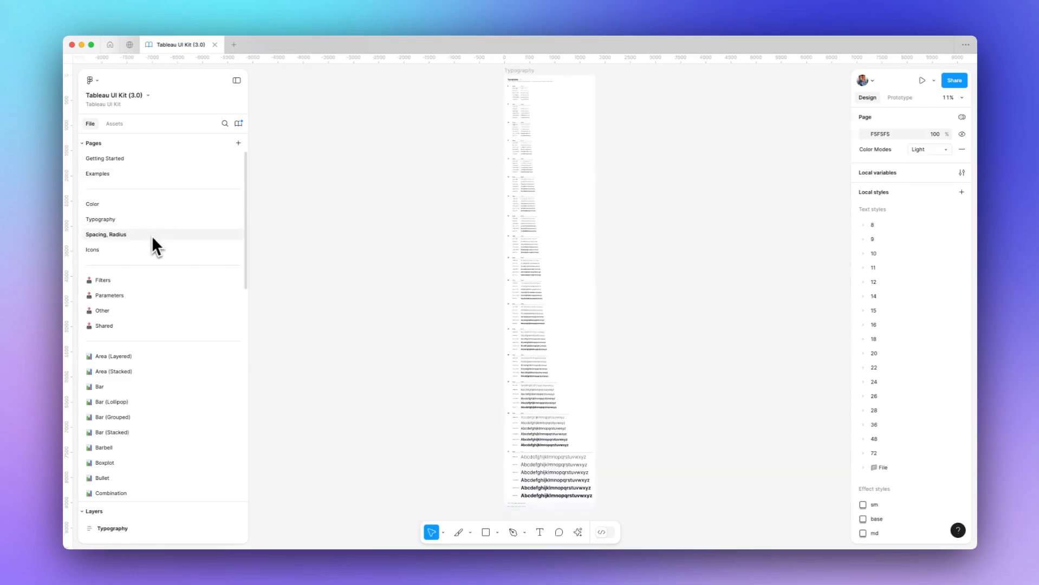
pyautogui.click(142, 249)
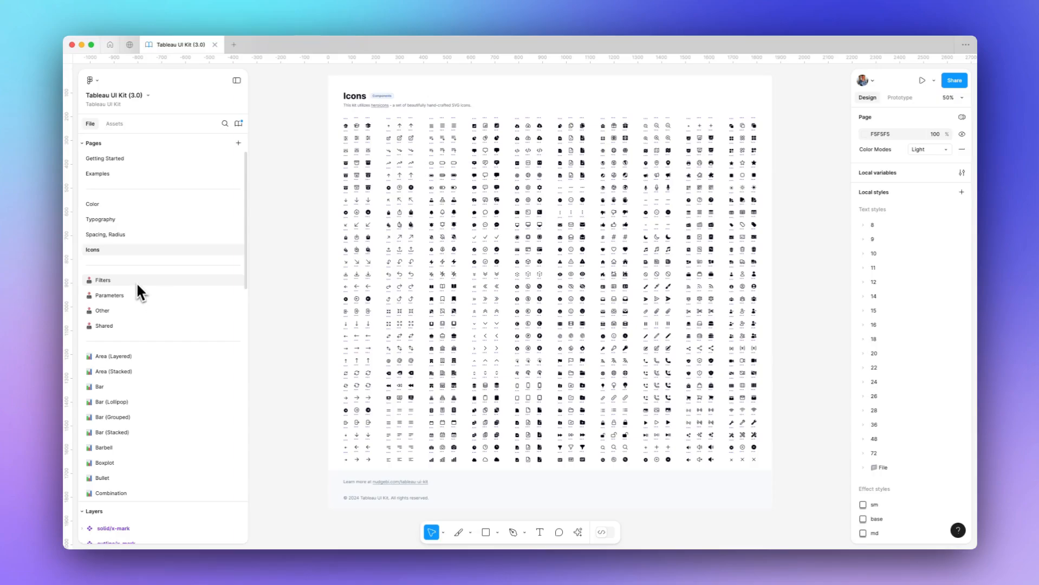
# Step: Review the Filters, Parameters and Other component pages
pyautogui.click(136, 281)
pyautogui.click(140, 295)
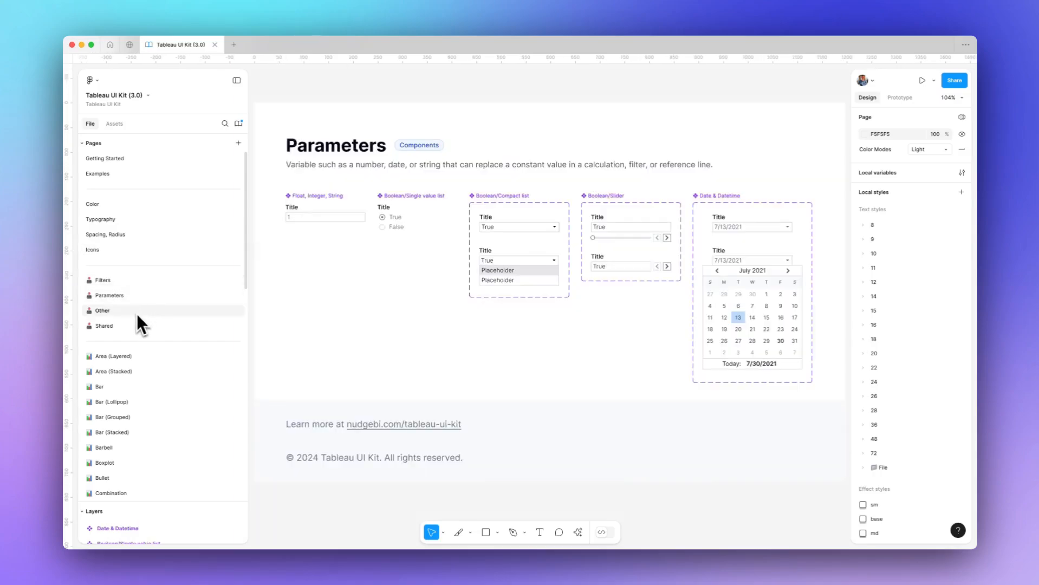
pyautogui.click(136, 312)
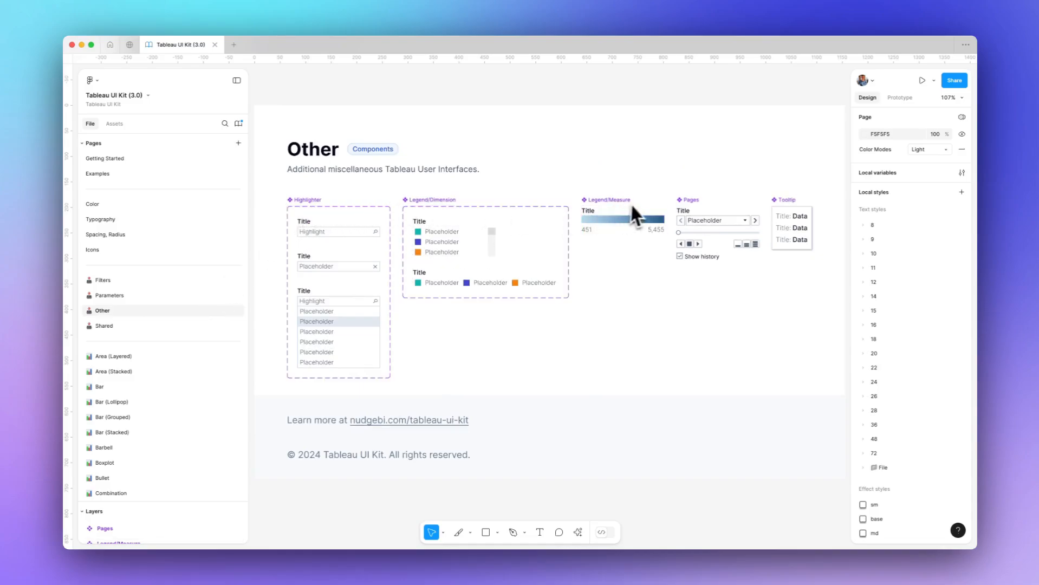
# Step: Browse the area chart pages and the bar chart pages, from Area (Layered) through Bar (Stacked)
pyautogui.scroll(-3, 143, 350)
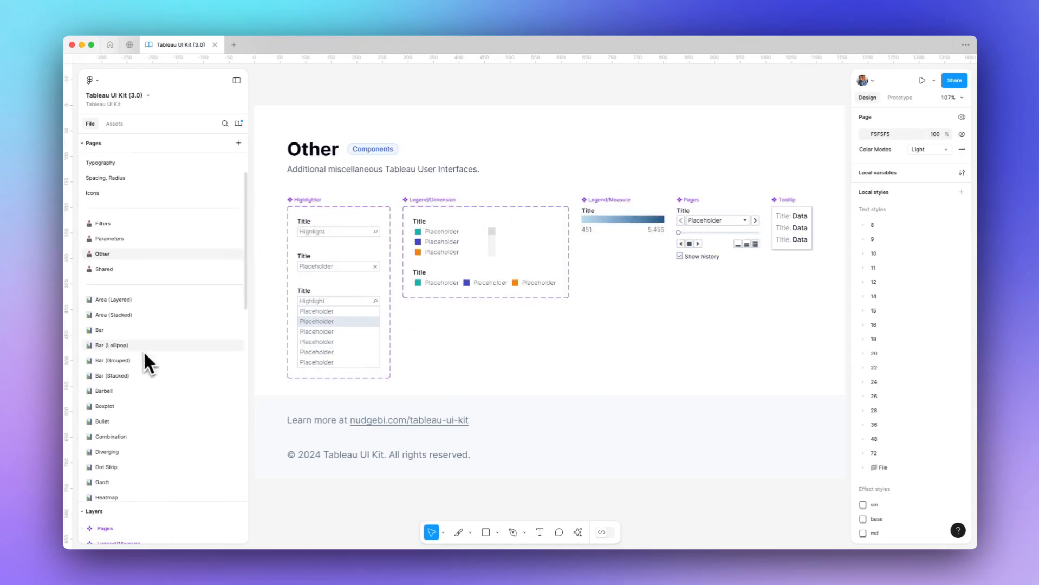
pyautogui.click(124, 294)
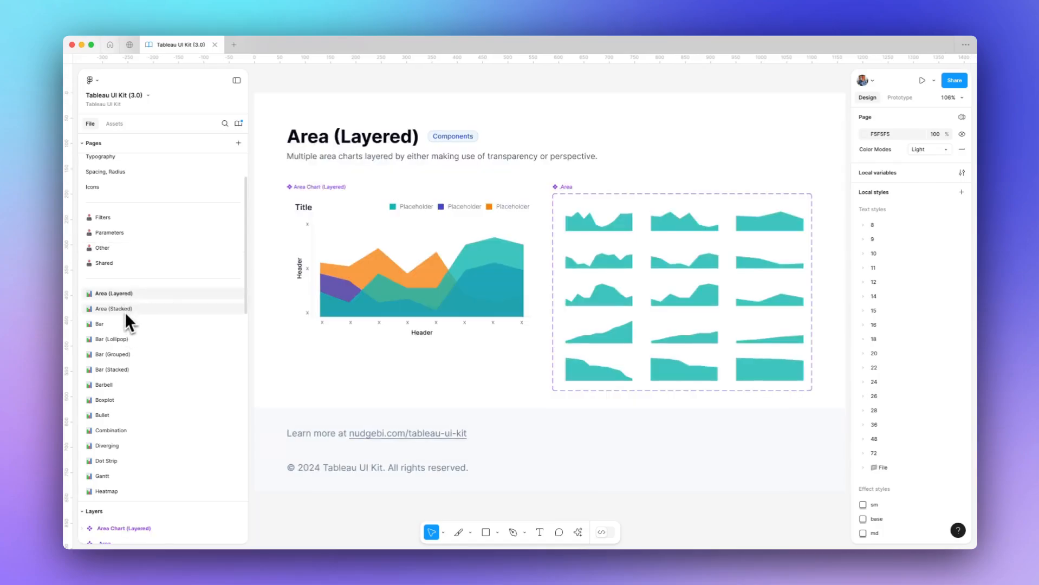
pyautogui.click(125, 309)
pyautogui.click(114, 324)
pyautogui.scroll(-3, 112, 319)
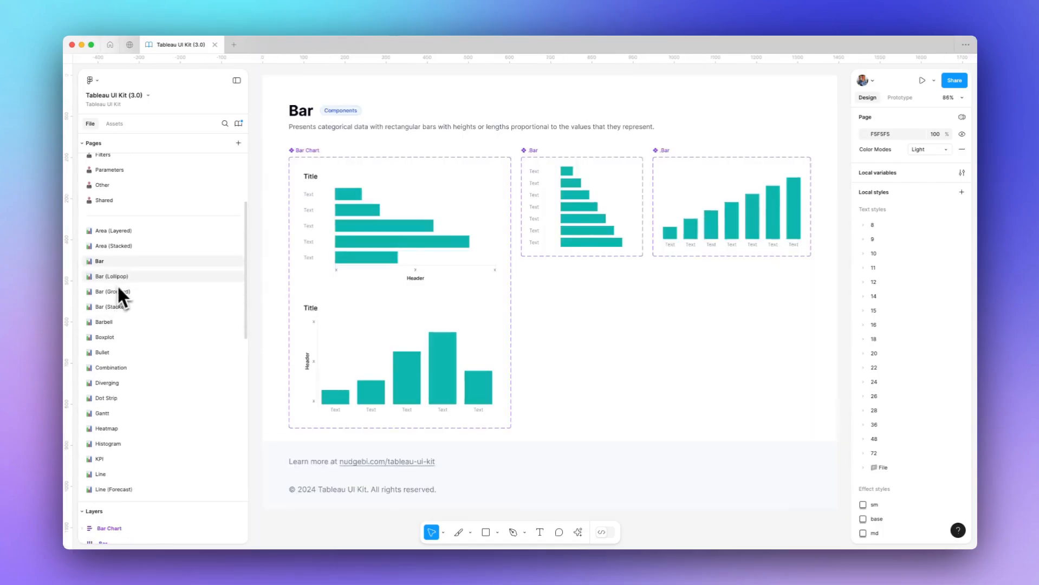
pyautogui.click(117, 277)
pyautogui.click(116, 293)
pyautogui.click(114, 307)
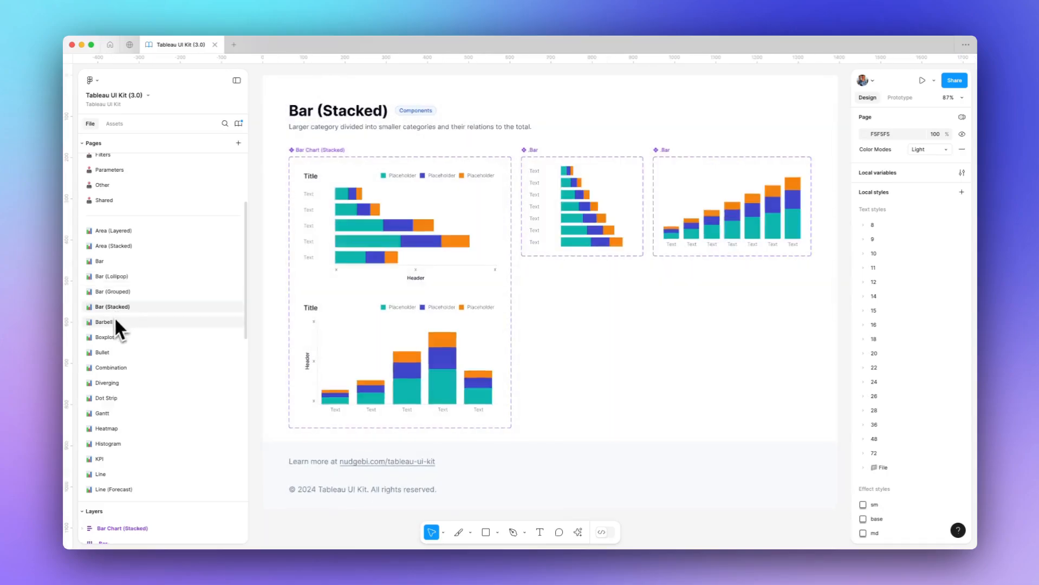
# Step: Look through the Barbell, Boxplot, Bullet, Combination and Diverging chart pages
pyautogui.click(114, 322)
pyautogui.click(116, 337)
pyautogui.click(118, 352)
pyautogui.click(120, 367)
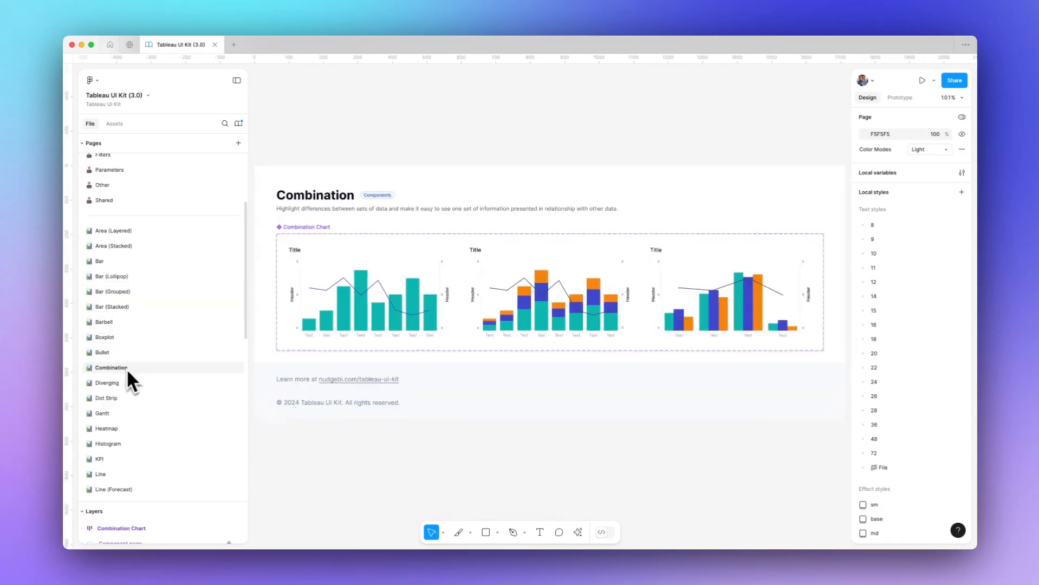
pyautogui.click(124, 381)
# Step: View the Dot Strip, Gantt, Heatmap, Histogram and KPI pages
pyautogui.scroll(-4, 126, 381)
pyautogui.click(118, 313)
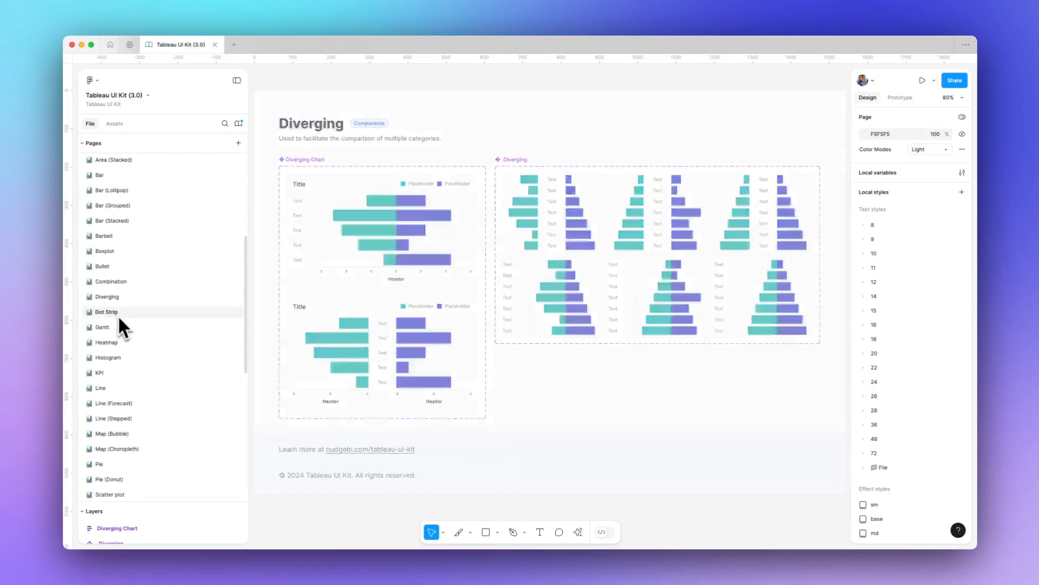
pyautogui.click(122, 330)
pyautogui.click(132, 343)
pyautogui.click(137, 358)
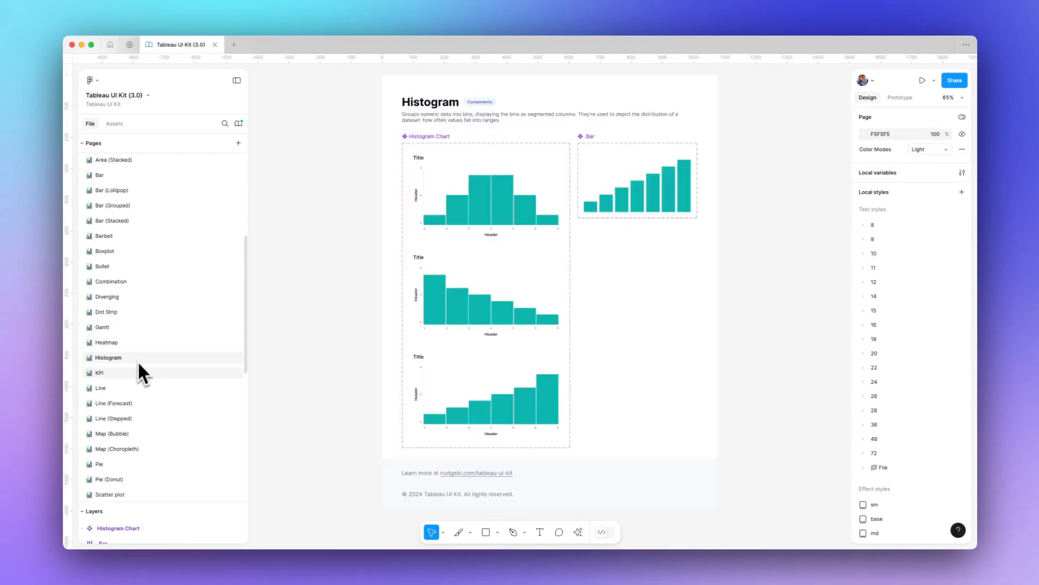
pyautogui.click(139, 373)
# Step: Examine the Line, Line (Forecast), Line (Stepped), Map (Bubble) and Map (Choropleth) pages
pyautogui.scroll(-7, 140, 374)
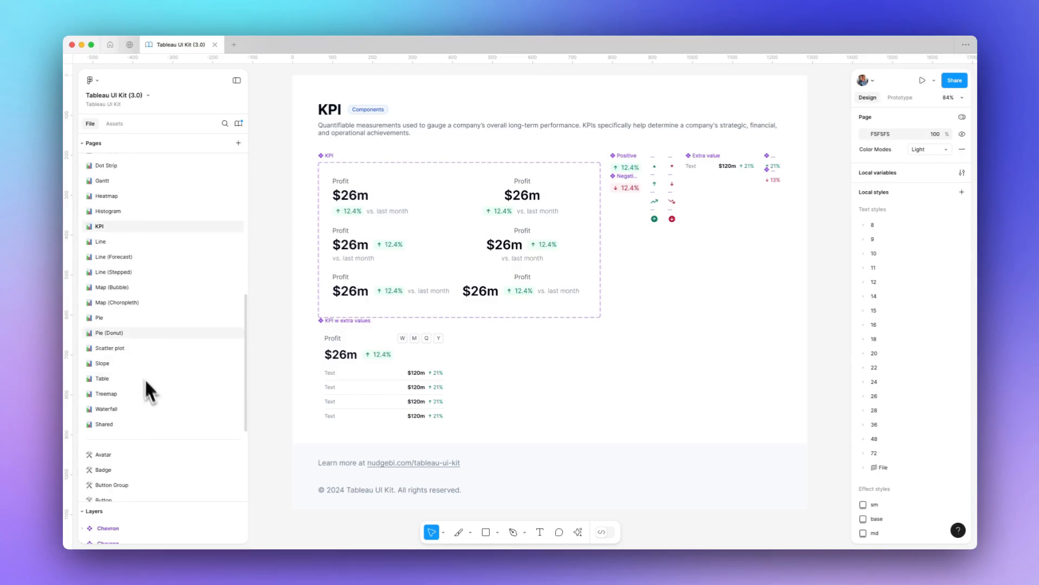
pyautogui.click(123, 243)
pyautogui.click(139, 258)
pyautogui.click(143, 271)
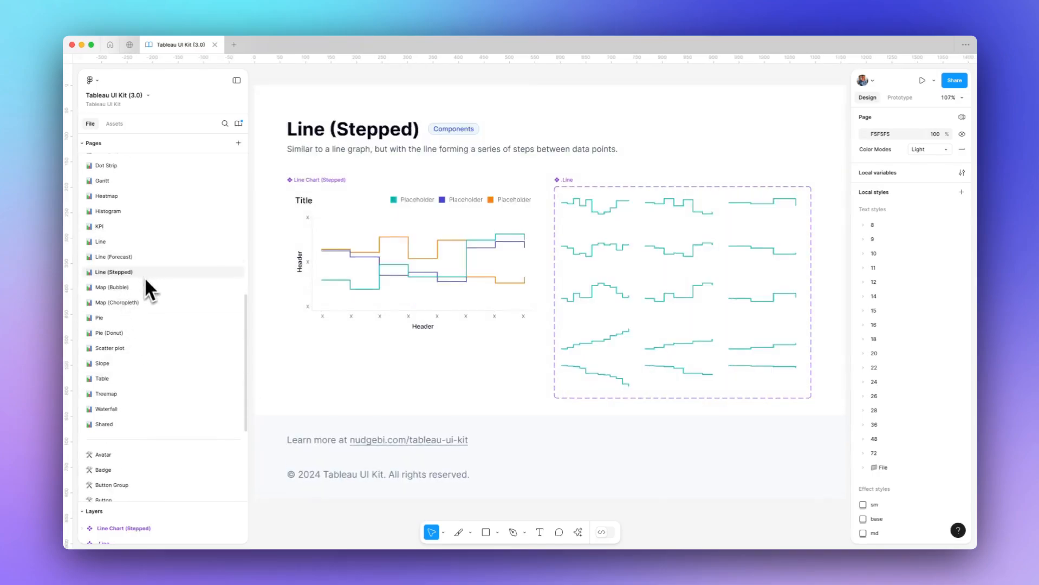
pyautogui.click(144, 287)
pyautogui.click(148, 301)
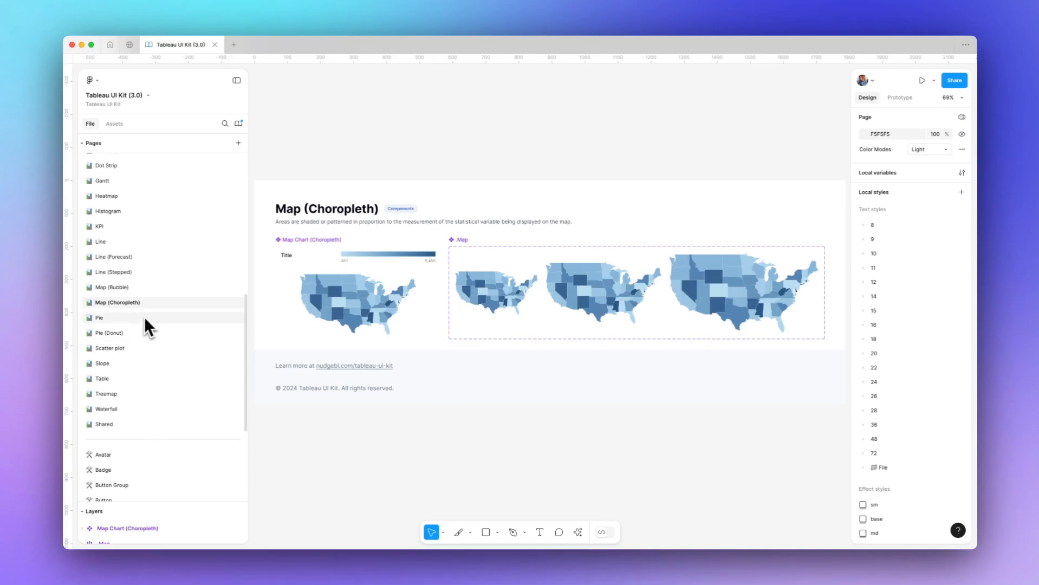
# Step: Go through the remaining chart pages from Pie and Pie (Donut) to Scatter plot, Slope, Table, Treemap and Waterfall
pyautogui.click(145, 317)
pyautogui.click(148, 334)
pyautogui.click(153, 349)
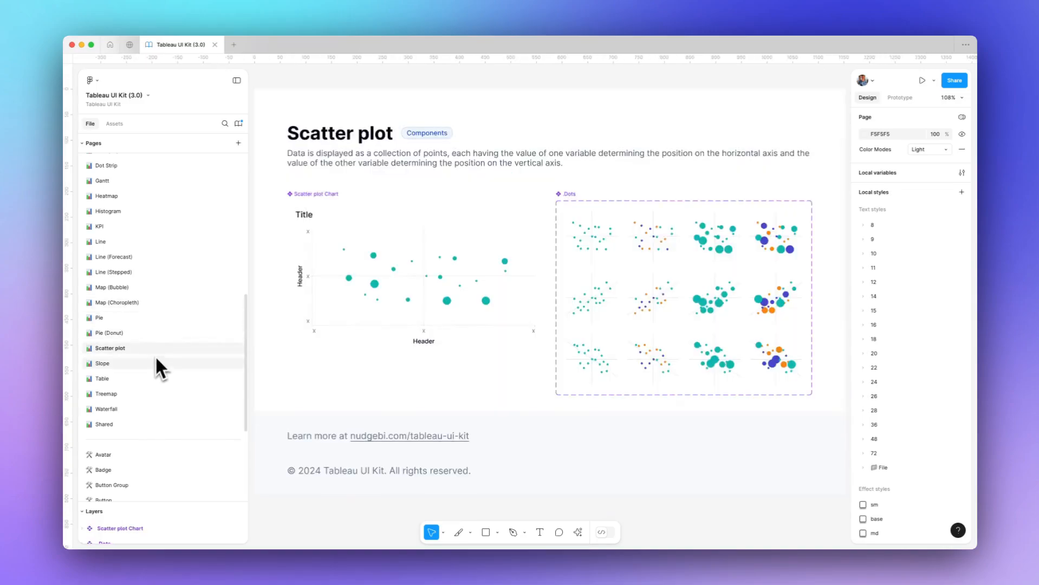
pyautogui.click(153, 363)
pyautogui.click(155, 379)
pyautogui.click(150, 393)
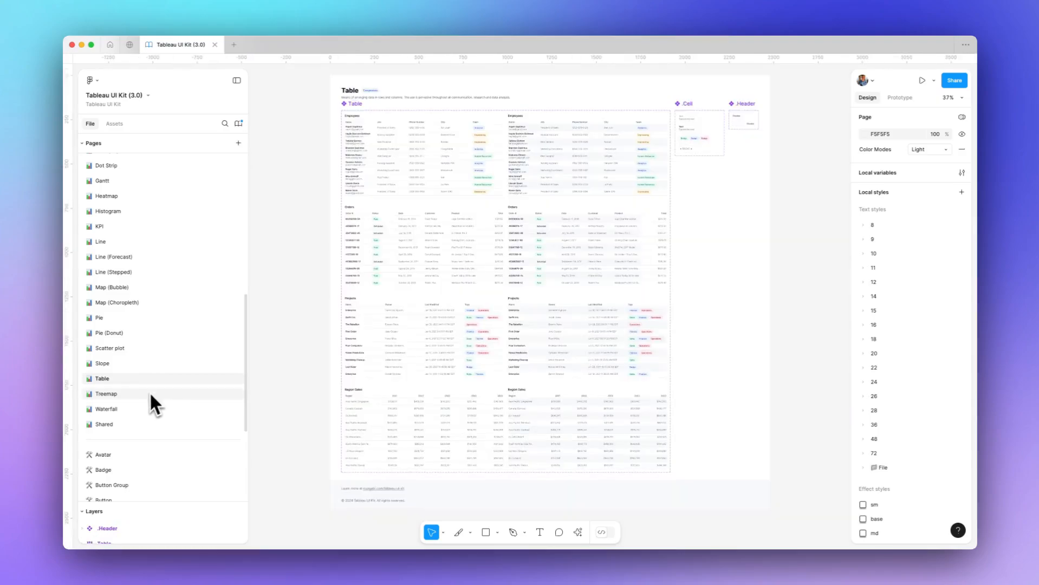
pyautogui.click(149, 408)
# Step: Review the Avatar, Badge, Button Group, Button, Chips and Dashboard component pages
pyautogui.scroll(-5, 151, 418)
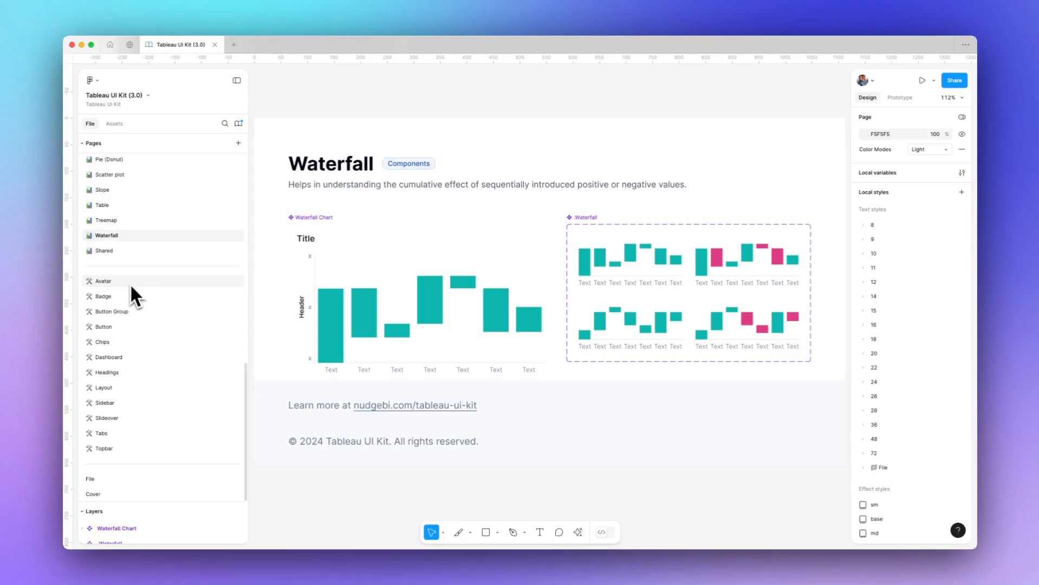
pyautogui.click(129, 283)
pyautogui.click(135, 296)
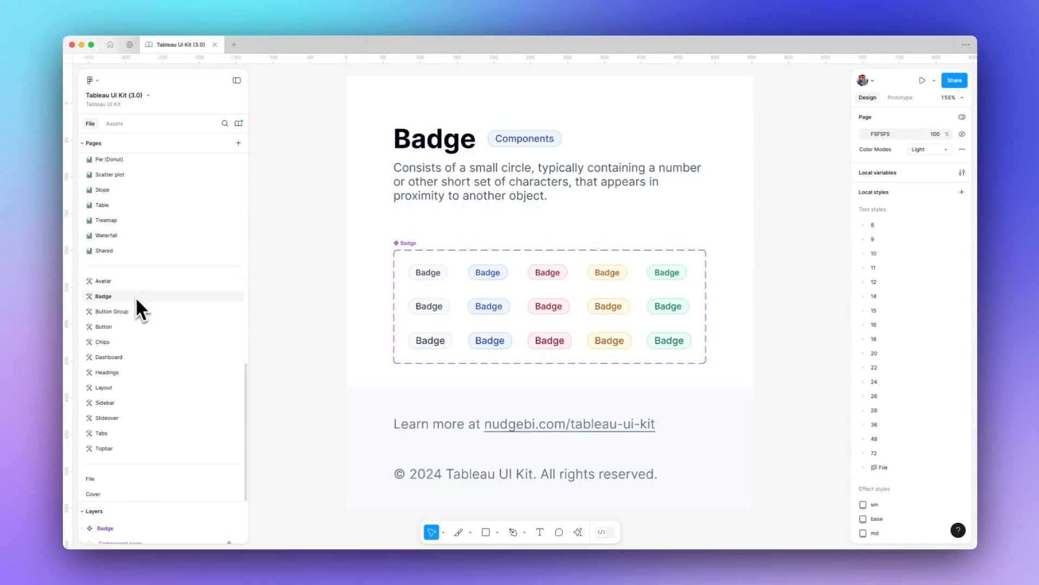
pyautogui.click(139, 314)
pyautogui.click(136, 326)
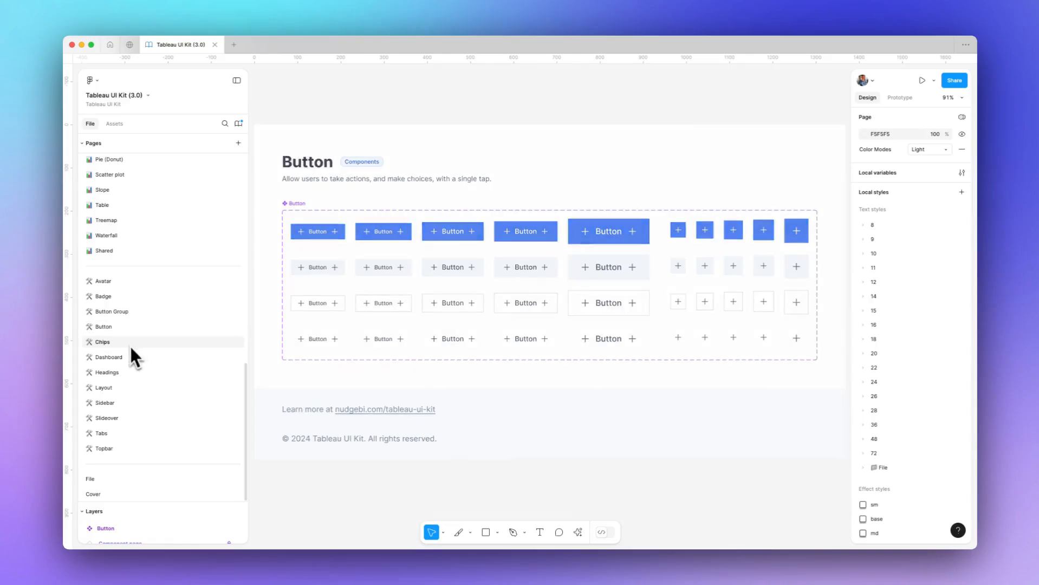
pyautogui.click(130, 343)
pyautogui.click(139, 360)
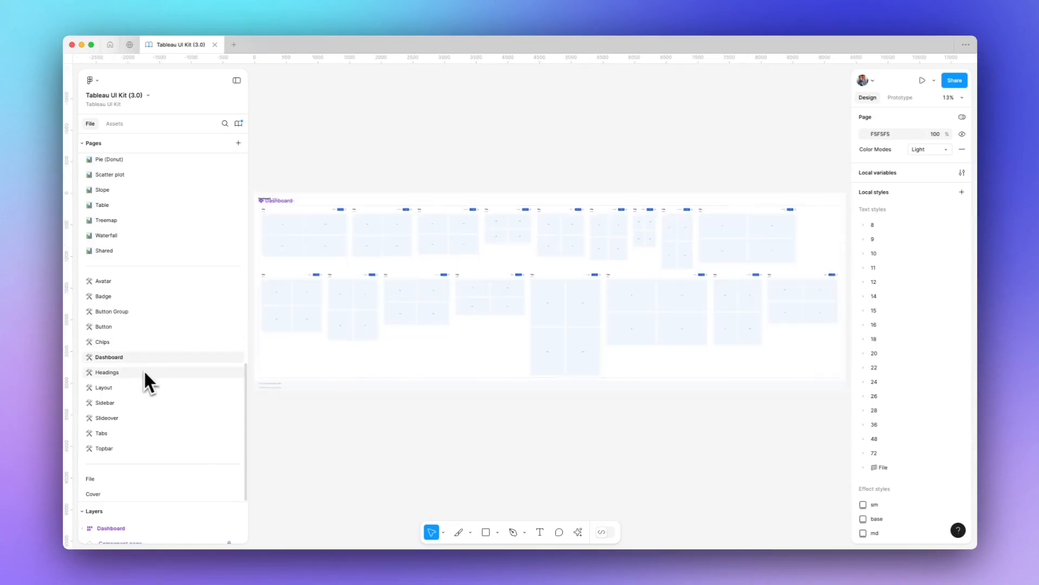
# Step: Look over the Headings, Layout, Sidebar, Slideover, Tabs and Topbar component pages
pyautogui.click(143, 371)
pyautogui.click(127, 388)
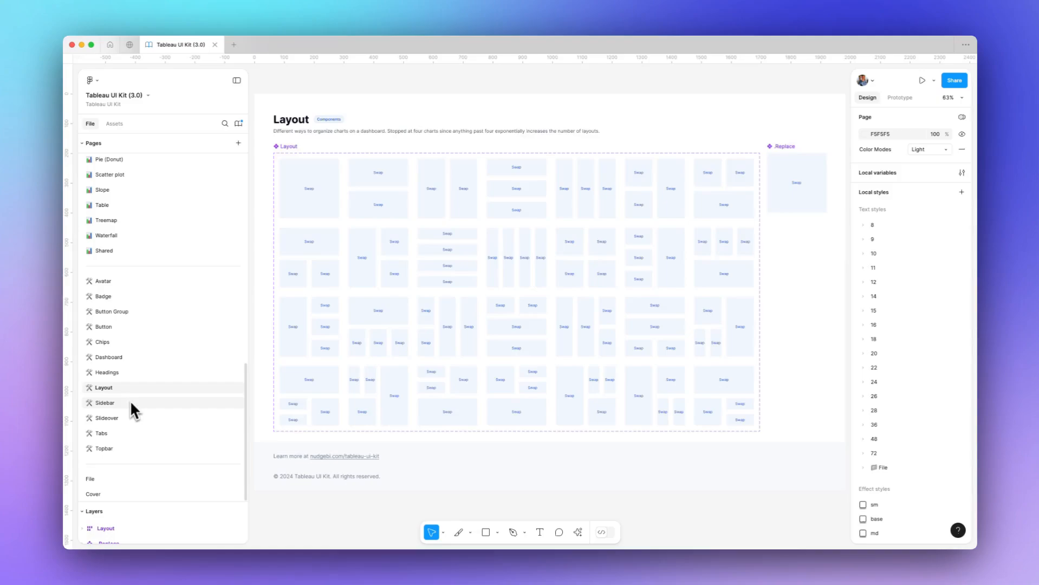
pyautogui.click(130, 402)
pyautogui.click(129, 417)
pyautogui.click(127, 434)
pyautogui.click(132, 449)
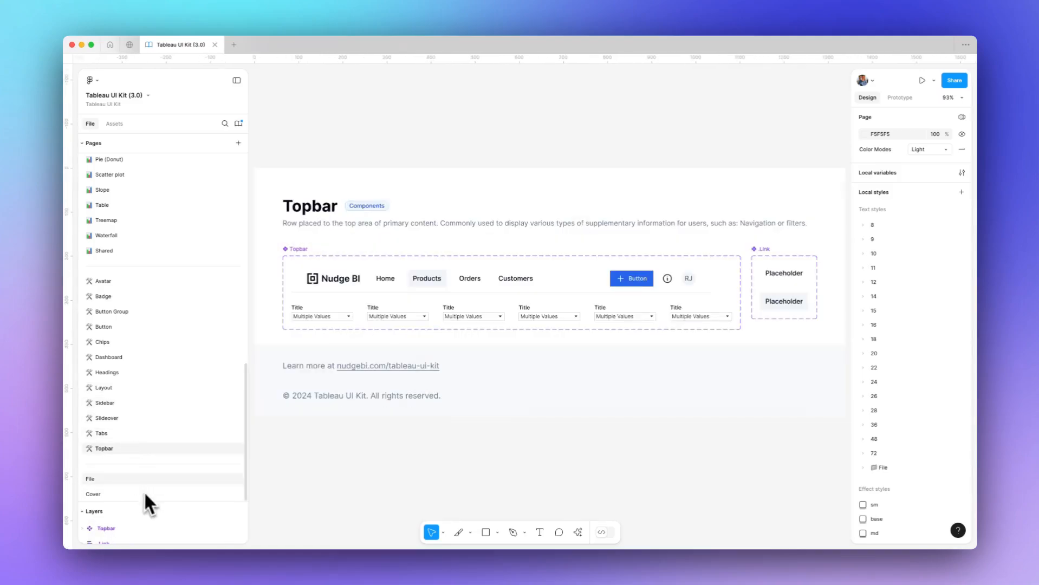
# Step: Return to the Examples page
pyautogui.scroll(3, 143, 359)
pyautogui.scroll(10, 143, 358)
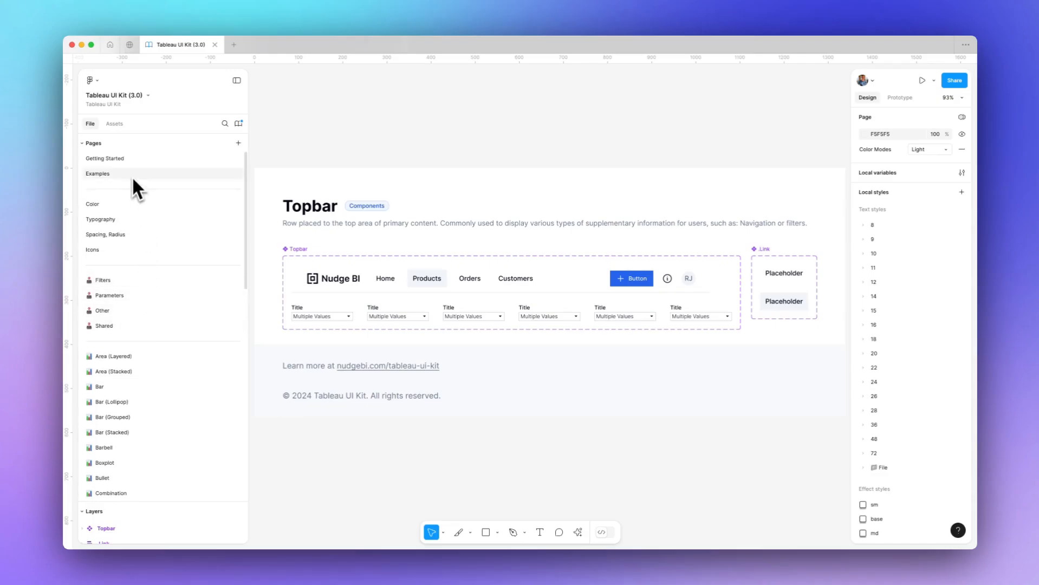
pyautogui.click(131, 175)
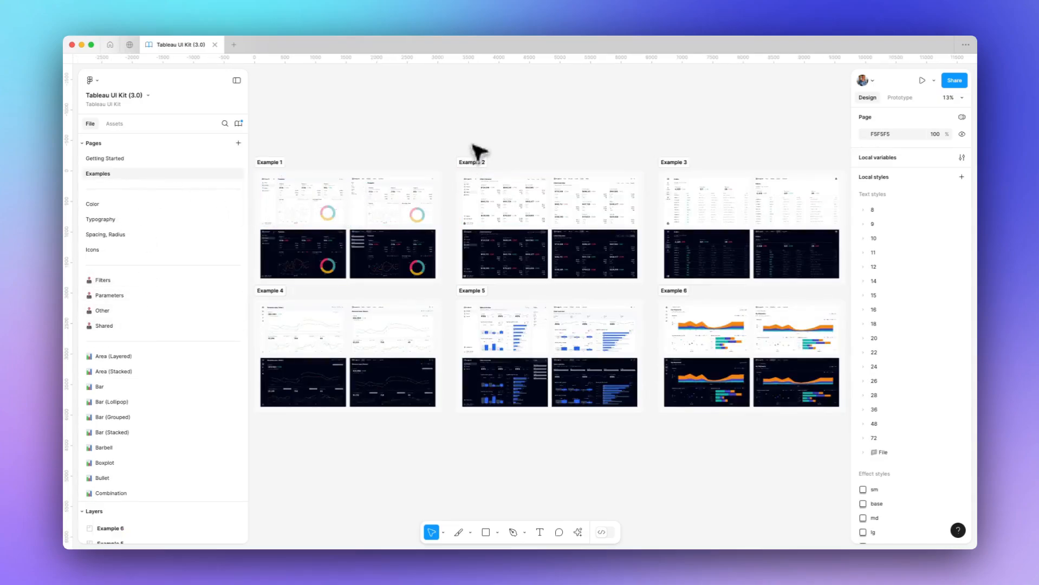
# Step: Search the assets for "dashboard" and place a Dashboard component on the empty canvas above the example frames
pyautogui.moveTo(472, 274); pyautogui.dragTo(470, 313)
pyautogui.scroll(5, 489, 166)
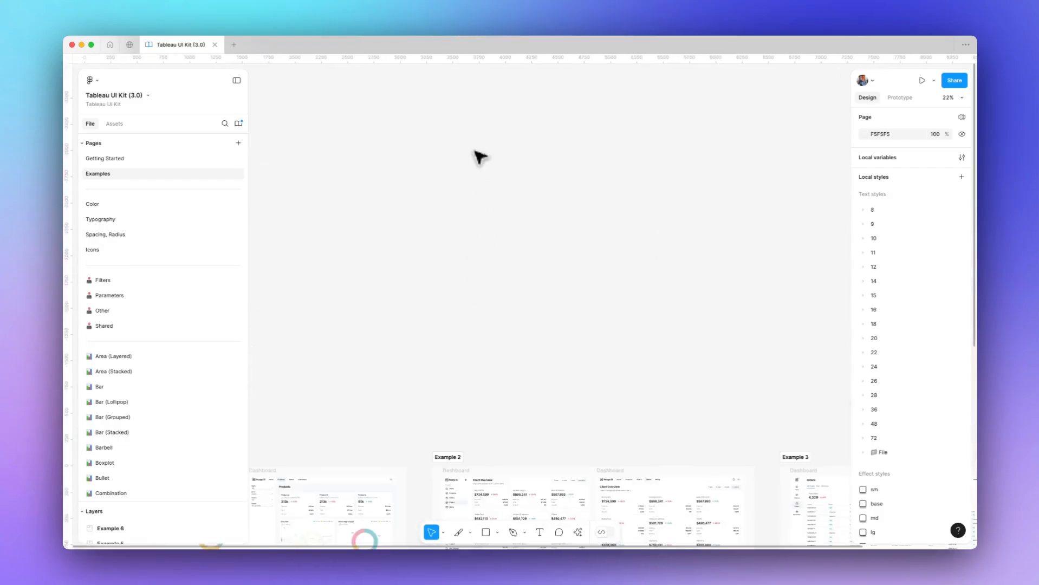
pyautogui.moveTo(478, 157); pyautogui.dragTo(475, 314)
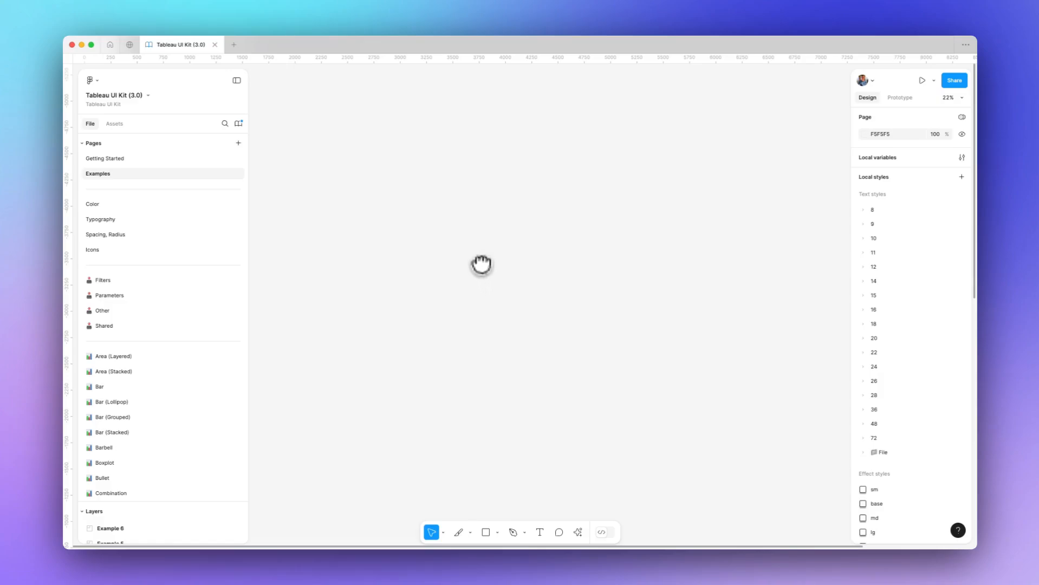
pyautogui.click(115, 128)
pyautogui.write('d')
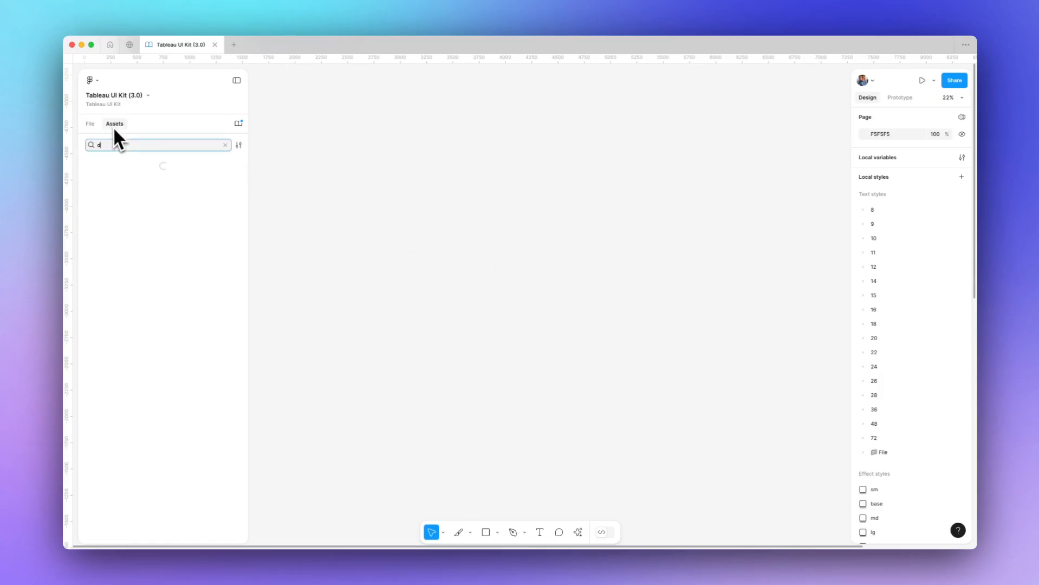
pyautogui.write('ashboard')
pyautogui.moveTo(125, 170); pyautogui.dragTo(438, 270)
pyautogui.scroll(5, 444, 276)
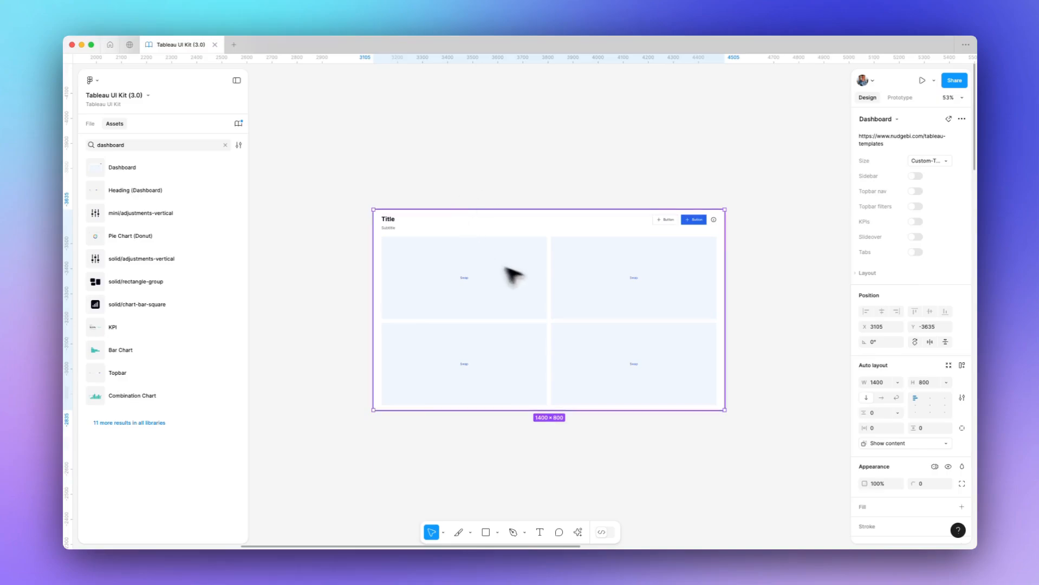
# Step: Enable the Sidebar property on the placed Dashboard component
pyautogui.moveTo(541, 281); pyautogui.dragTo(494, 406)
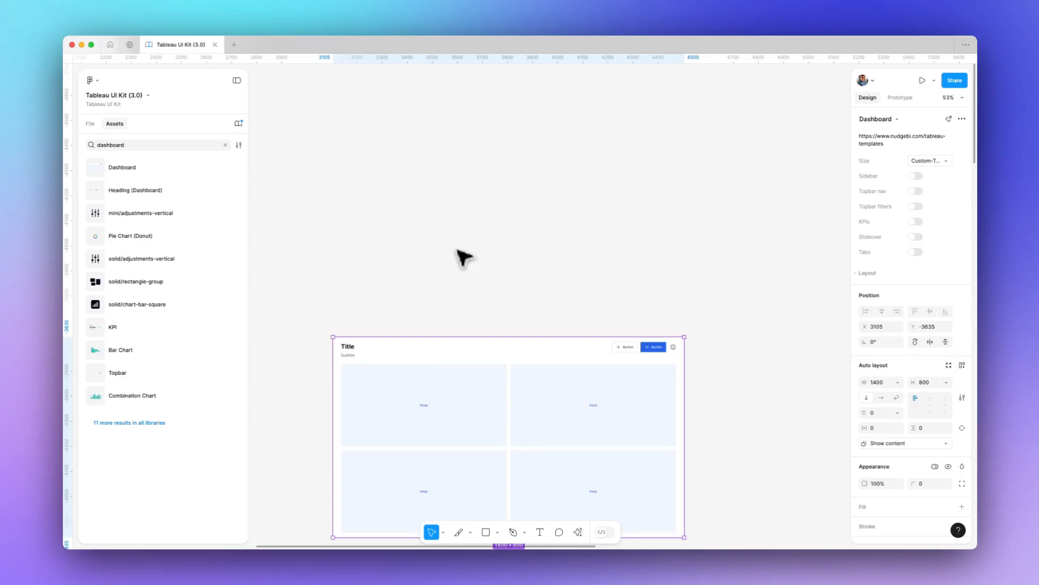
pyautogui.moveTo(463, 290); pyautogui.dragTo(482, 166)
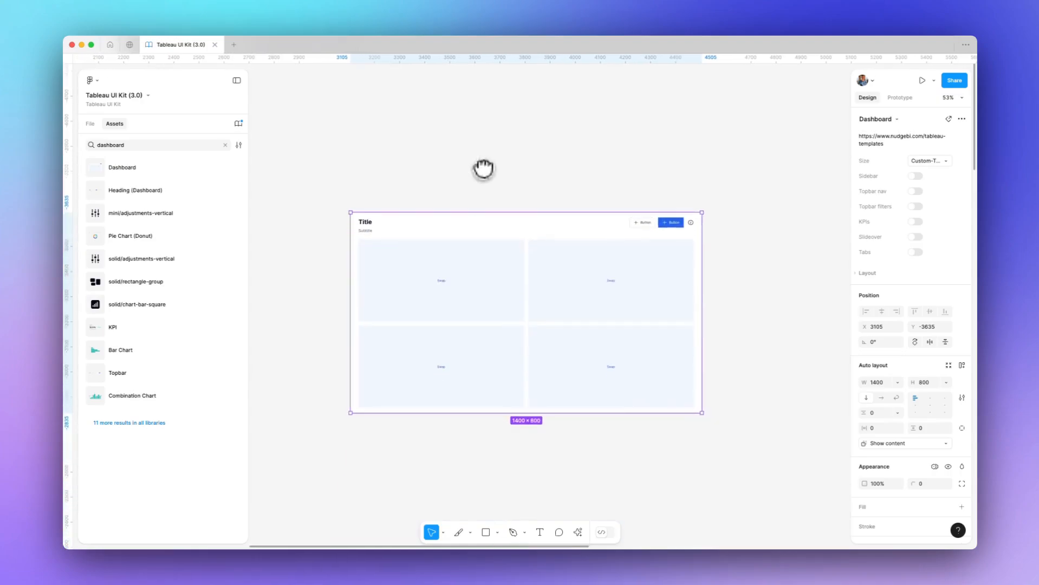
pyautogui.scroll(4, 494, 234)
pyautogui.moveTo(494, 274); pyautogui.dragTo(487, 239)
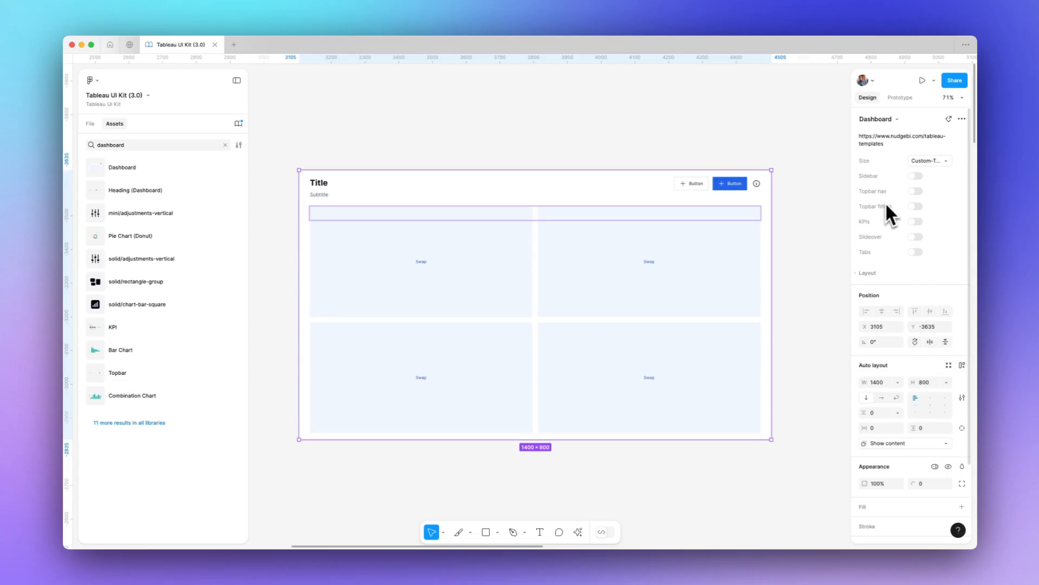
pyautogui.click(916, 176)
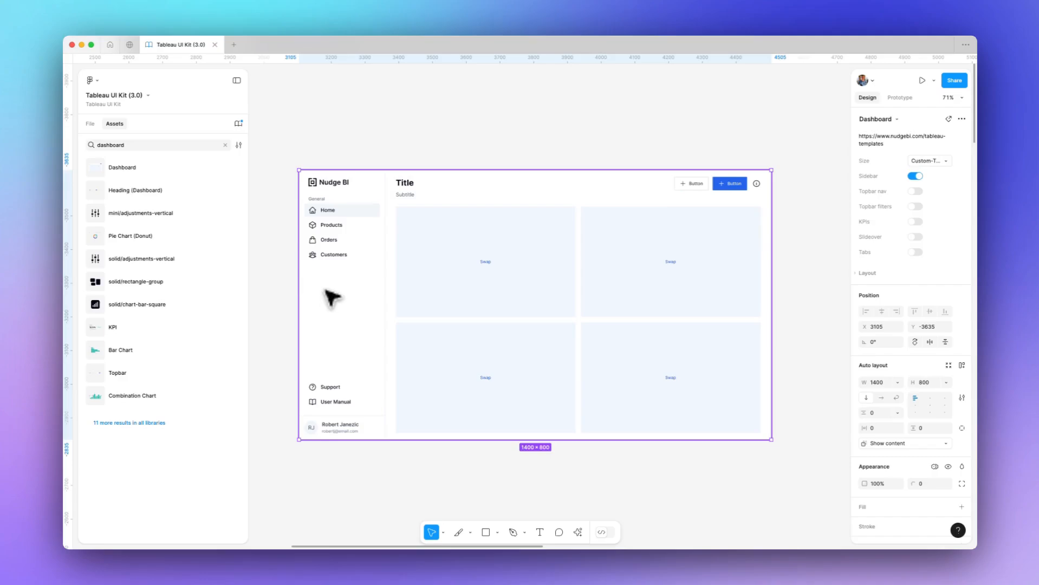
# Step: Make Customers the active link in the dashboard's sidebar and deactivate the Home link
pyautogui.scroll(5, 329, 271)
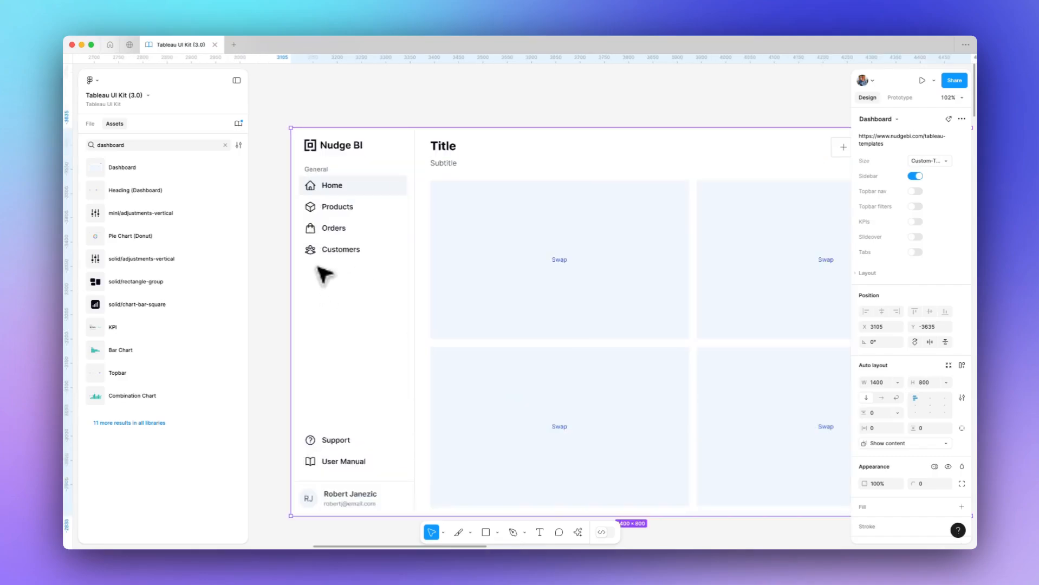
pyautogui.click(342, 251)
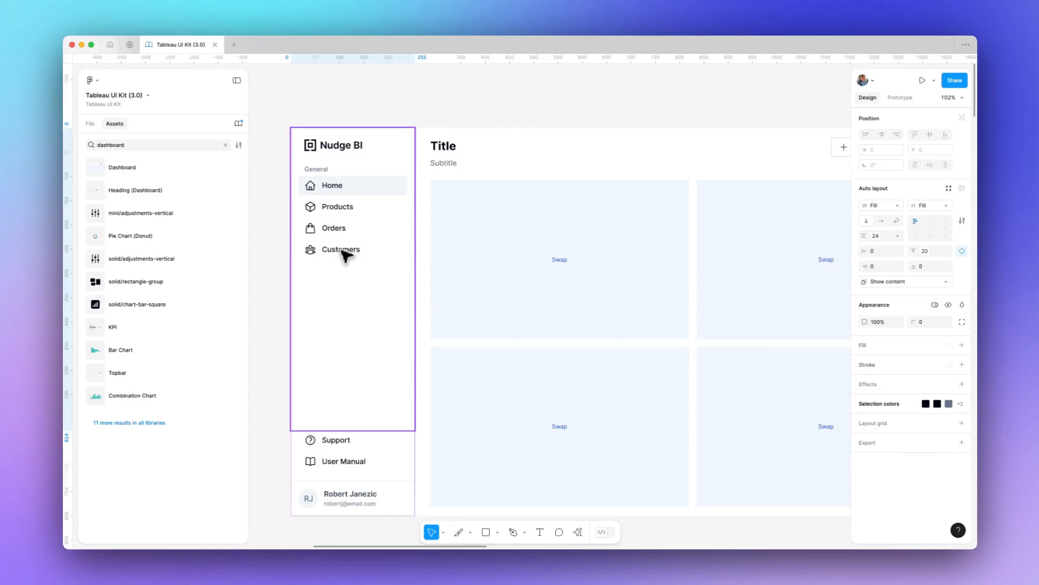
pyautogui.click(342, 251)
pyautogui.click(343, 252)
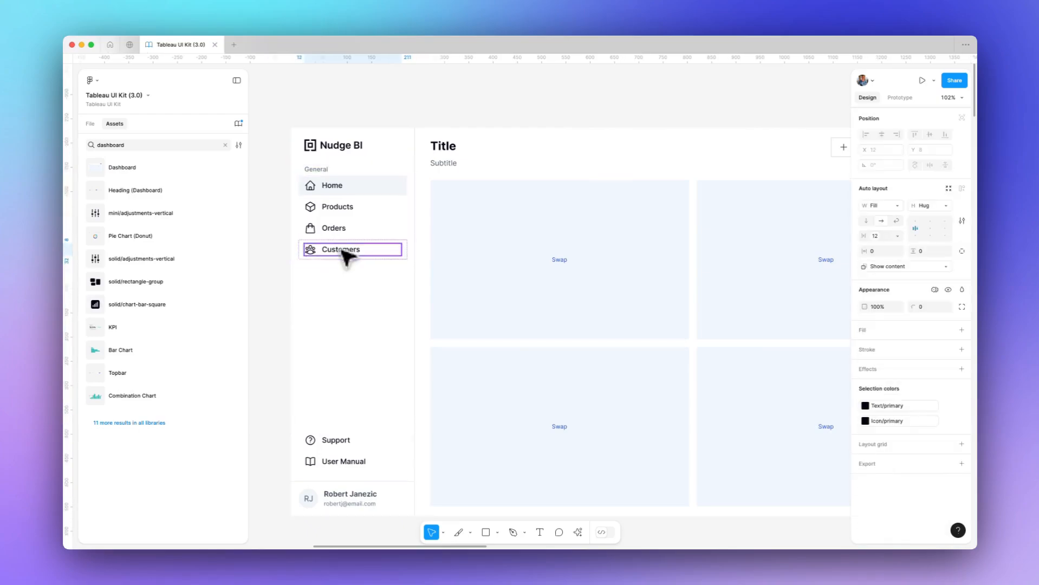
pyautogui.press('Escape')
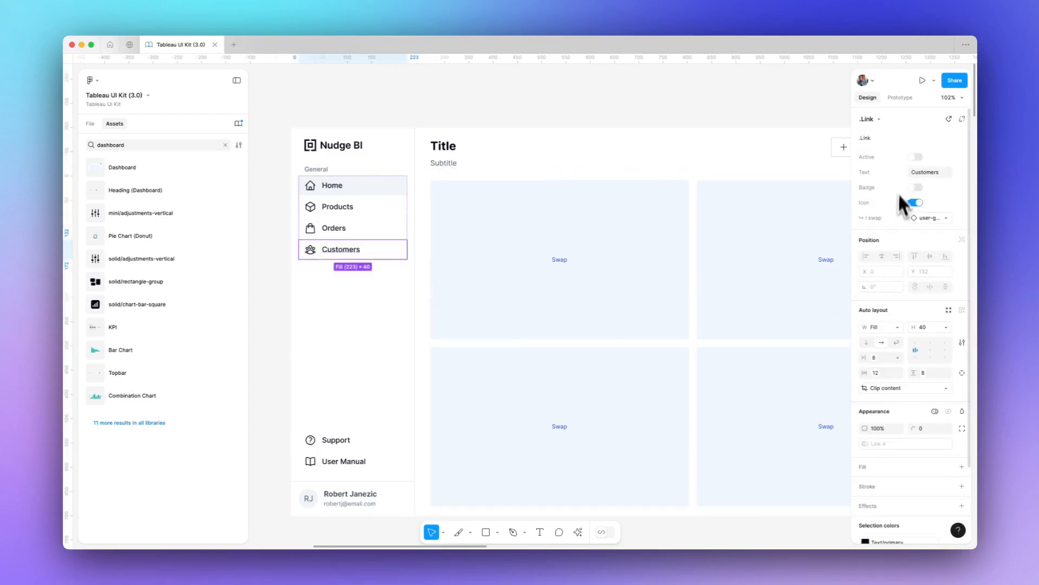
pyautogui.click(398, 187)
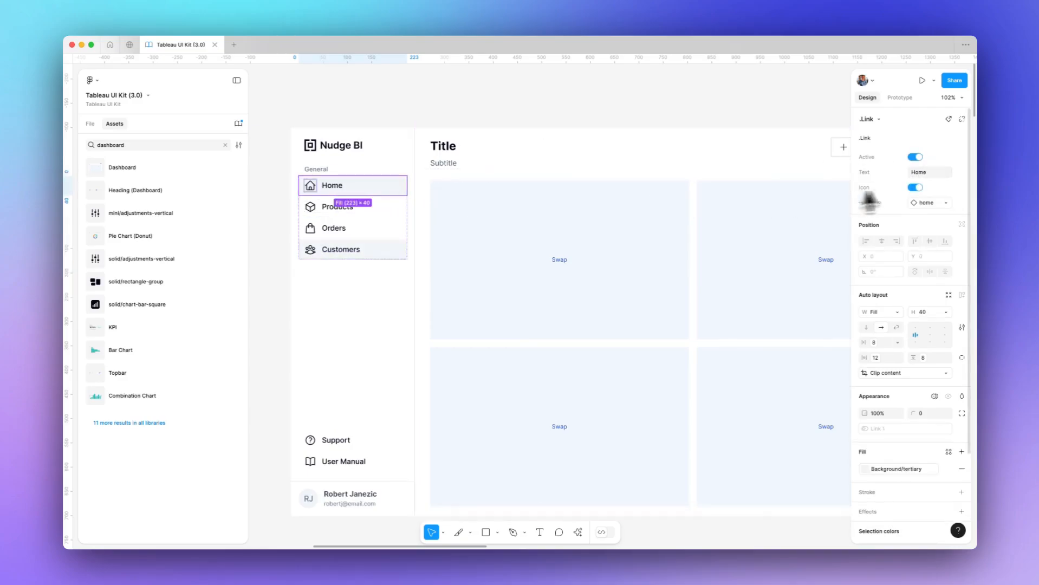
pyautogui.click(561, 111)
# Step: Change the dashboard's title to "Customers Overview" and its subtitle to "Financial breakdown of all customers"
pyautogui.scroll(-3, 598, 163)
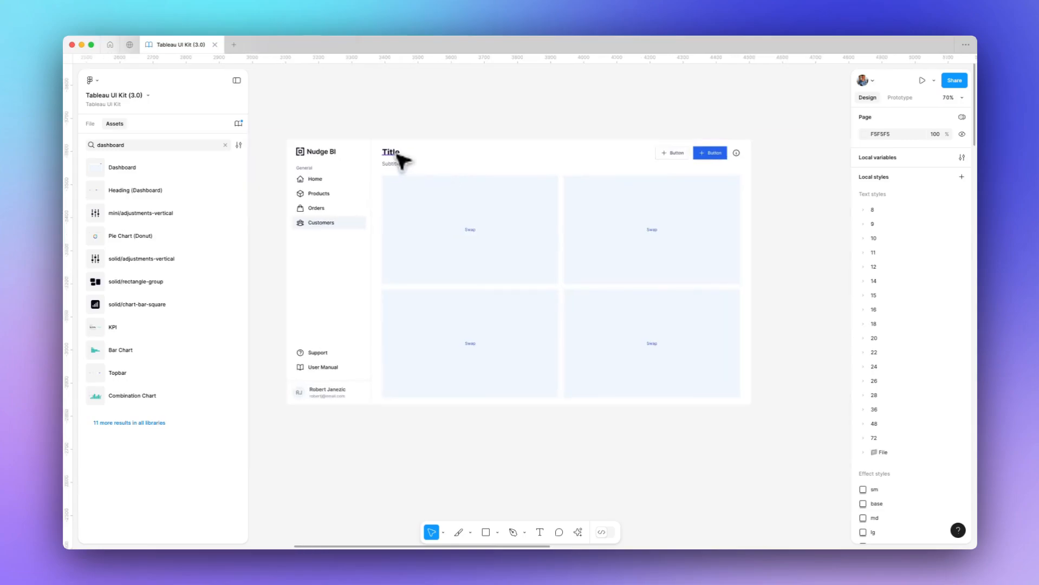
pyautogui.doubleClick(395, 154)
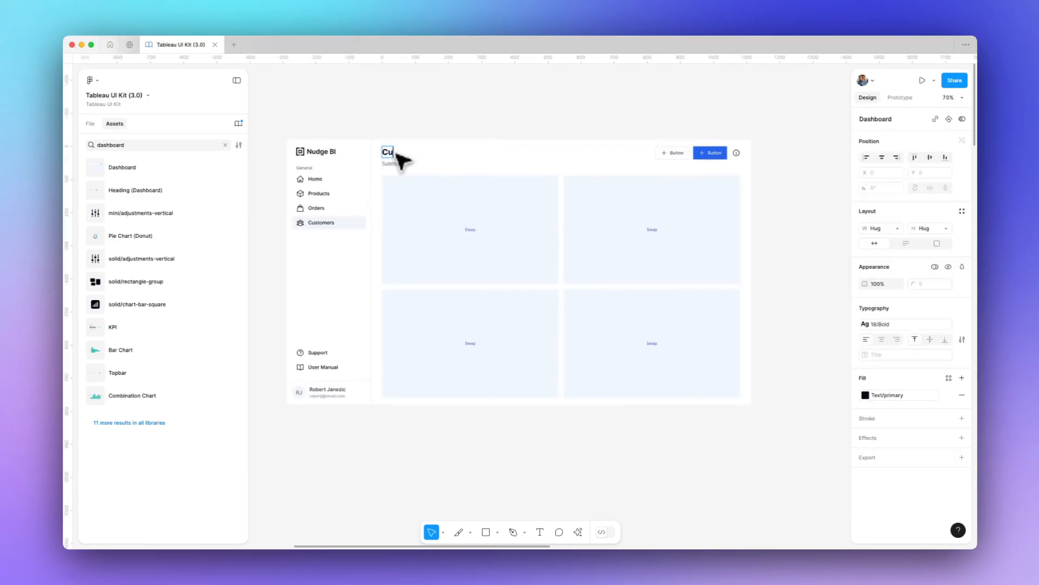
pyautogui.write('Customer Overview')
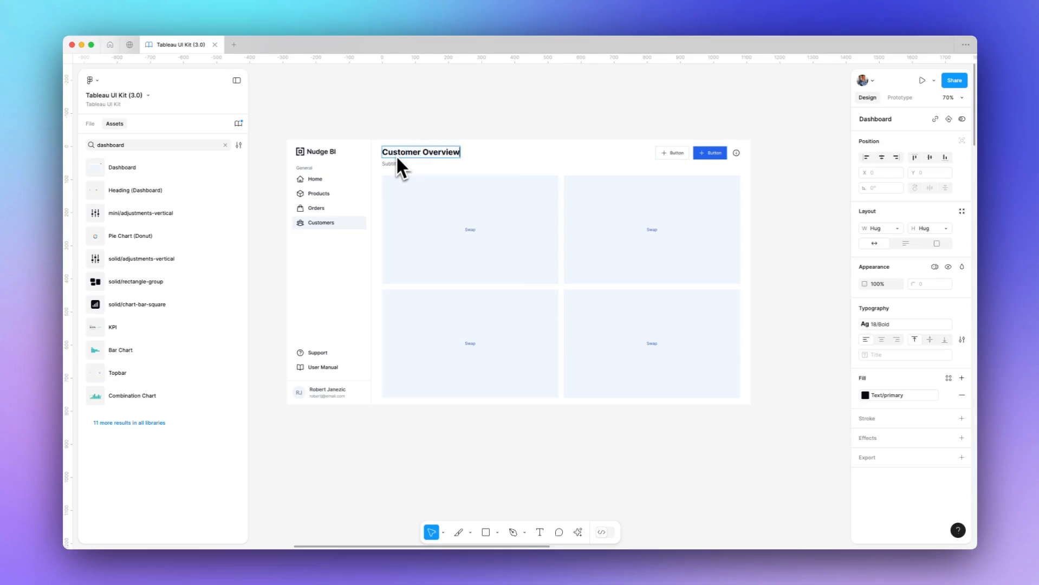
pyautogui.click(418, 154)
pyautogui.write('s')
pyautogui.doubleClick(391, 164)
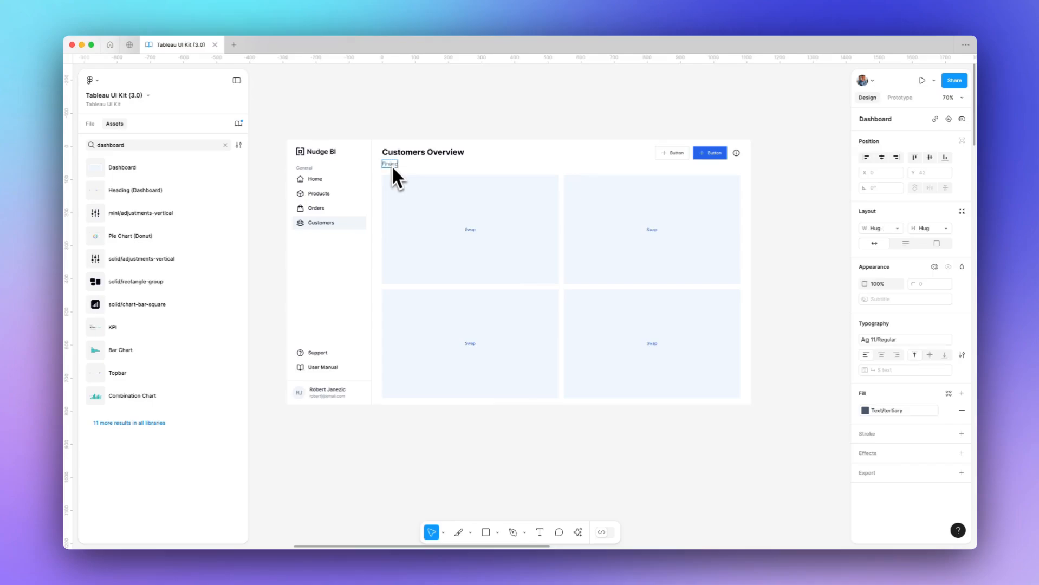
pyautogui.write('Financial breakdown of all customers')
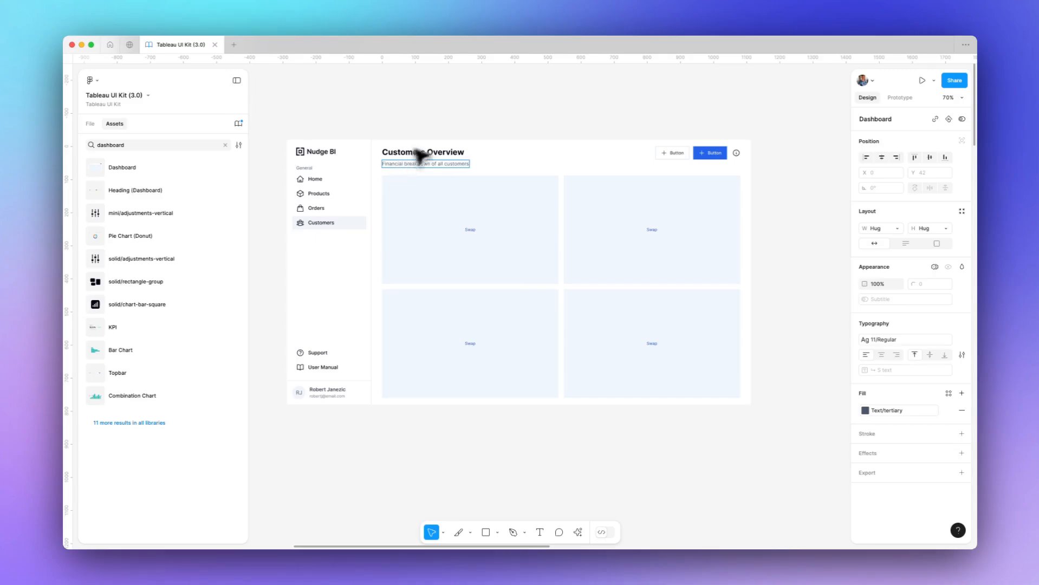
pyautogui.click(490, 113)
# Step: Turn off Button 1, Button 2 and the Icon in the dashboard's heading
pyautogui.click(503, 166)
pyautogui.click(504, 165)
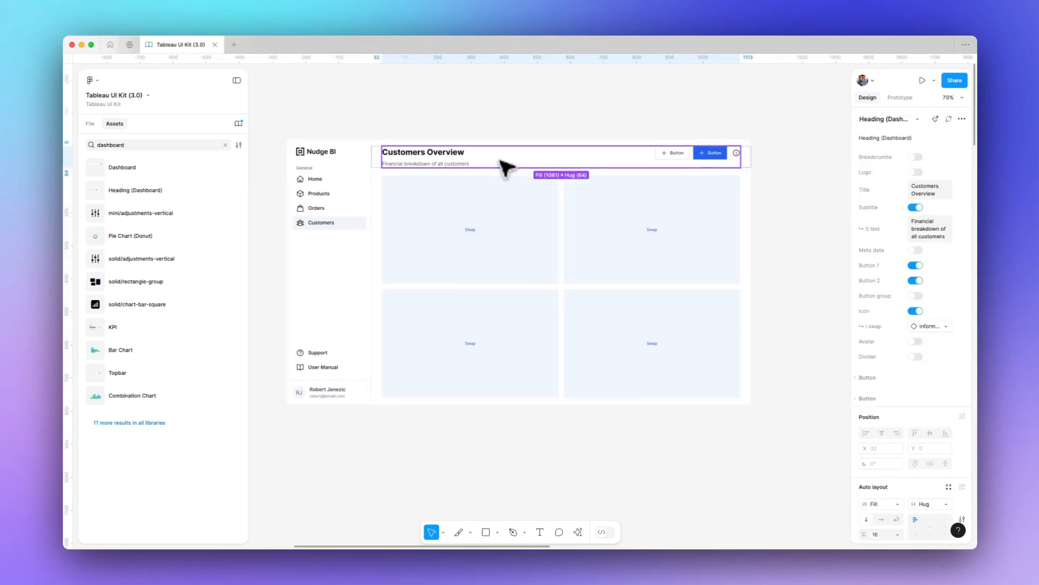
pyautogui.click(916, 266)
pyautogui.click(916, 280)
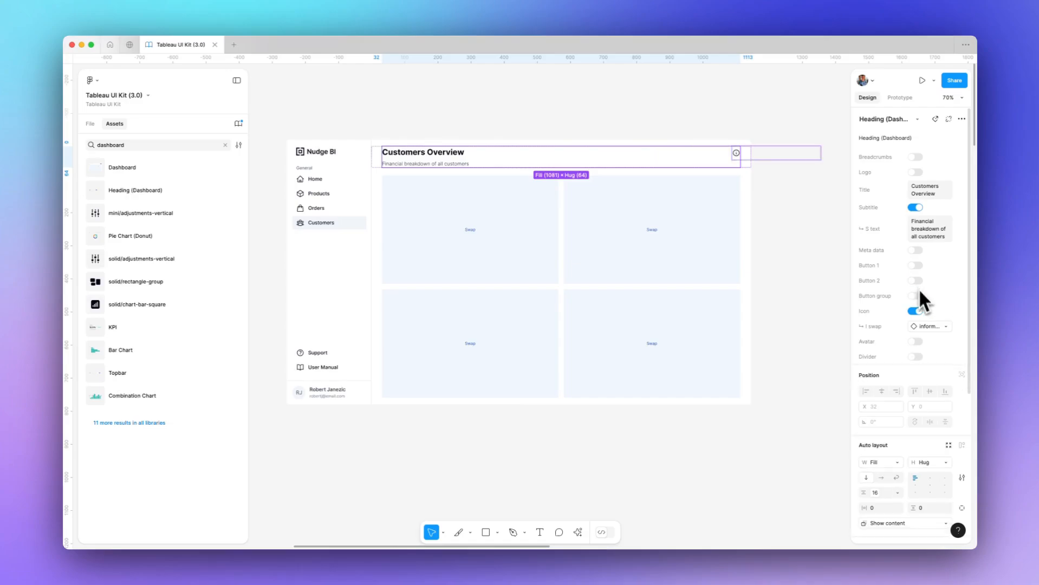
pyautogui.click(918, 311)
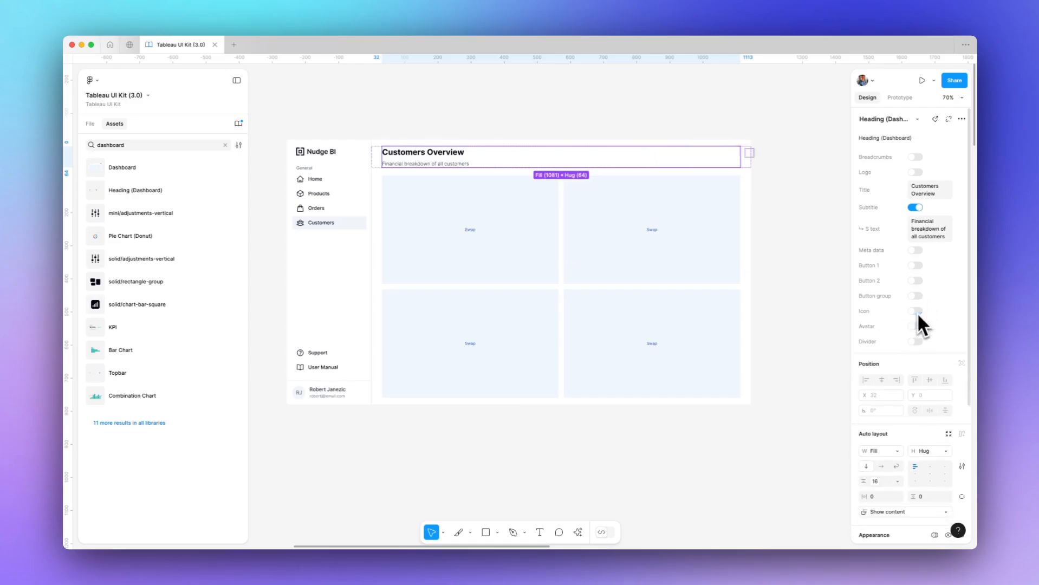
pyautogui.click(541, 113)
# Step: Set the dashboard's chart layout to "2 | horiz"
pyautogui.click(521, 225)
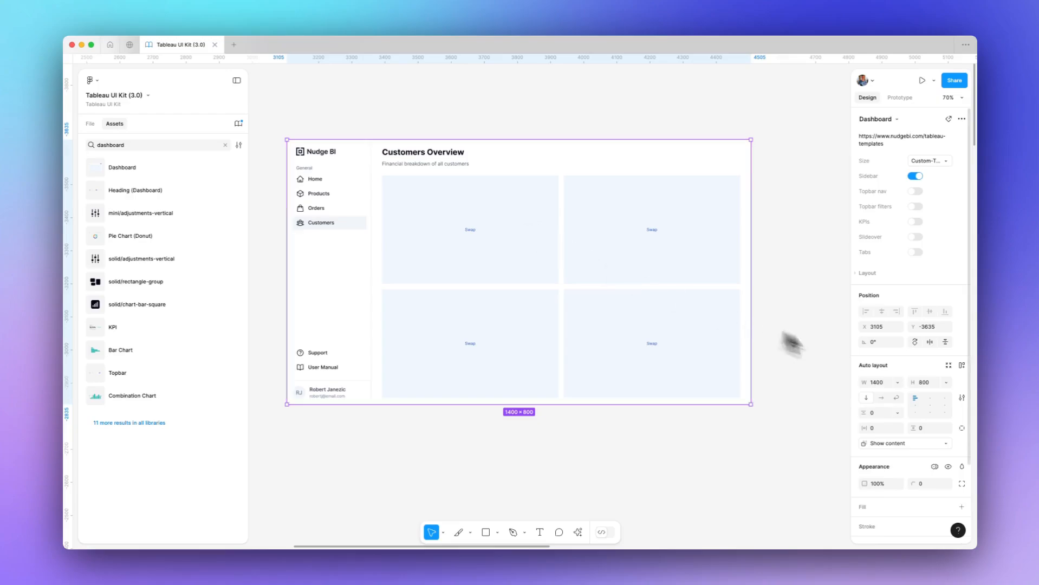
pyautogui.click(869, 273)
pyautogui.click(937, 290)
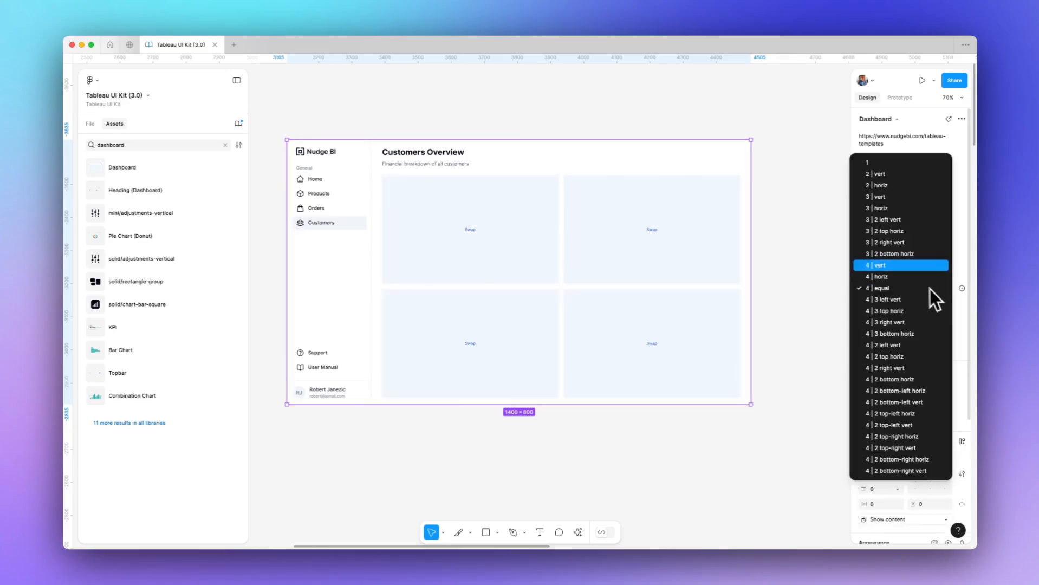
pyautogui.click(895, 189)
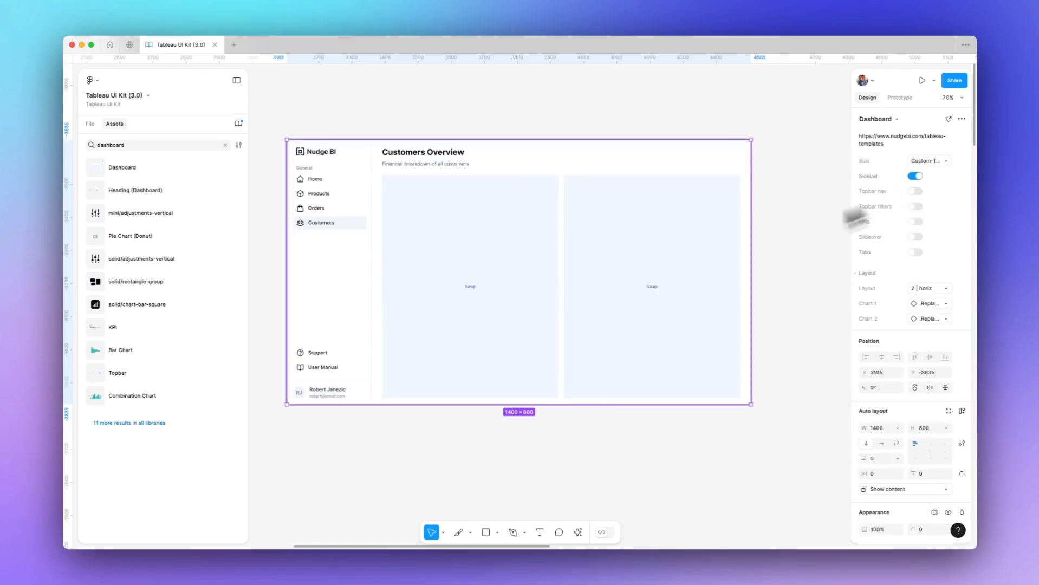
# Step: Swap the dashboard's Chart 1 placeholder for a Bar Chart and Chart 2 for a Line Chart
pyautogui.click(929, 305)
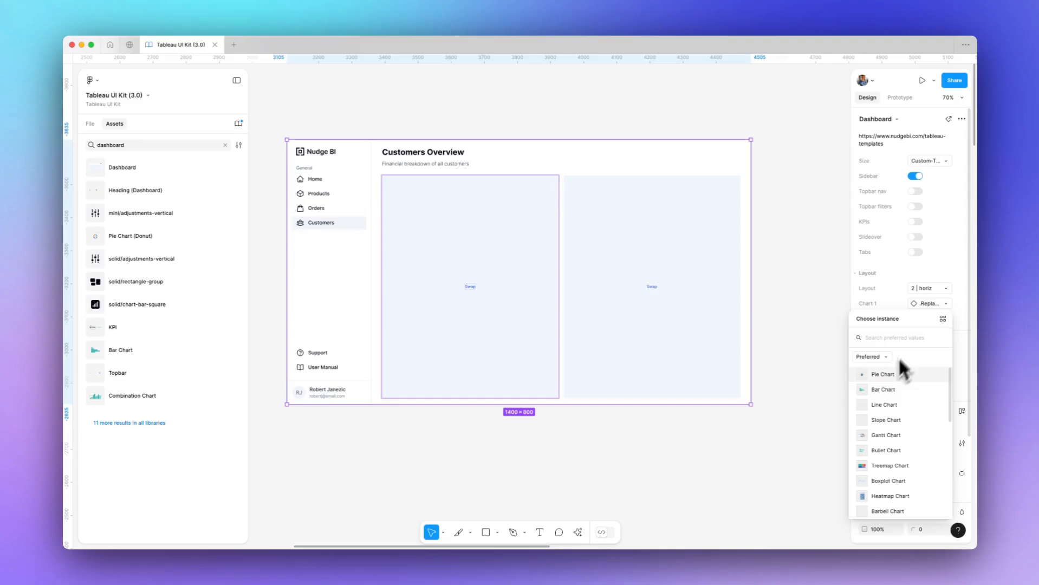
pyautogui.click(888, 390)
pyautogui.click(931, 320)
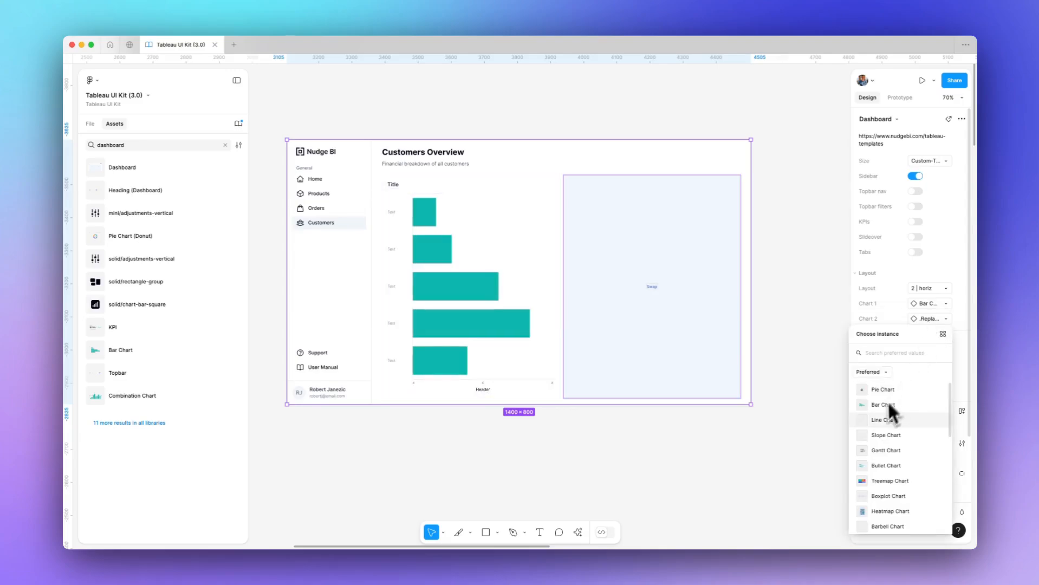
pyautogui.click(886, 422)
pyautogui.click(623, 119)
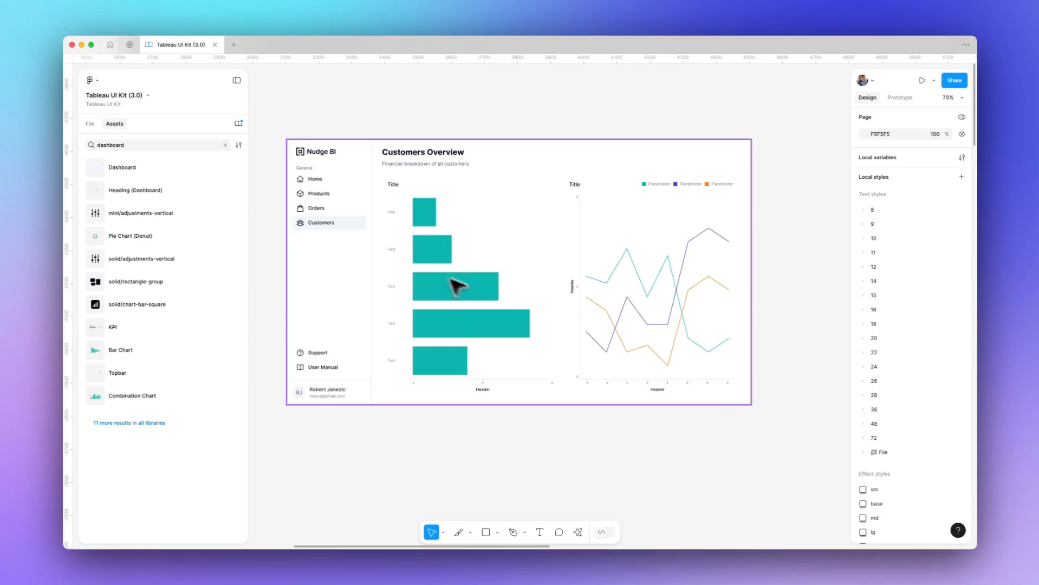
# Step: Resize the dashboard freehand to about 1238 × 769
pyautogui.scroll(-3, 504, 296)
pyautogui.click(536, 259)
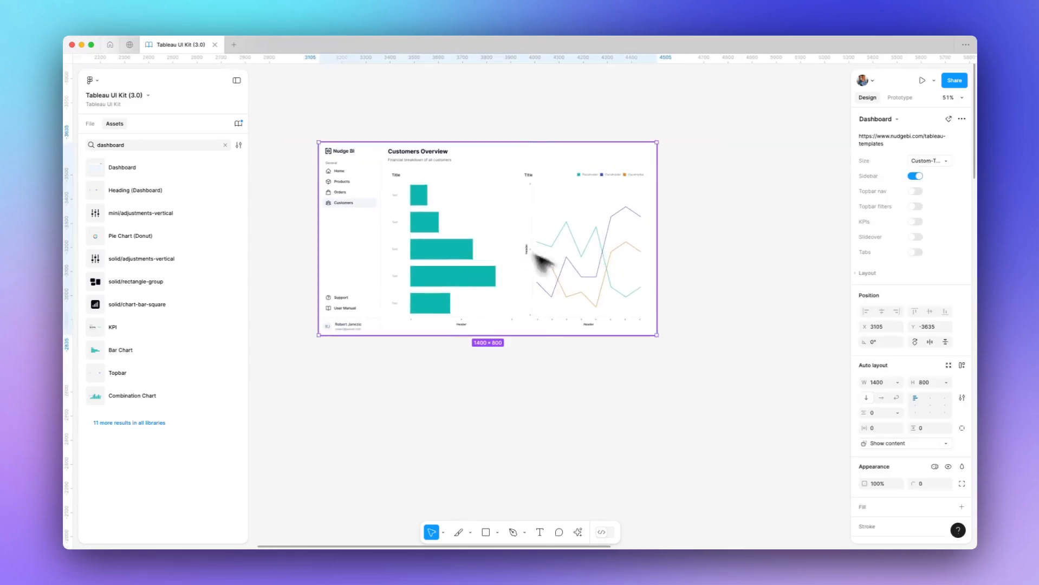
pyautogui.moveTo(656, 335); pyautogui.dragTo(615, 341)
pyautogui.scroll(5, 412, 248)
pyautogui.moveTo(413, 249); pyautogui.dragTo(422, 296)
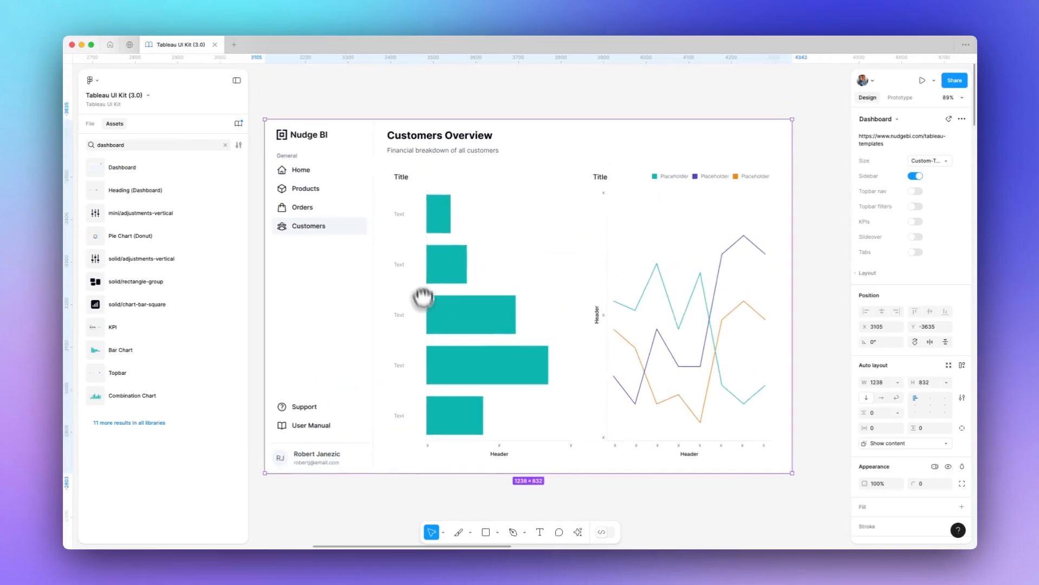
pyautogui.scroll(-2, 423, 297)
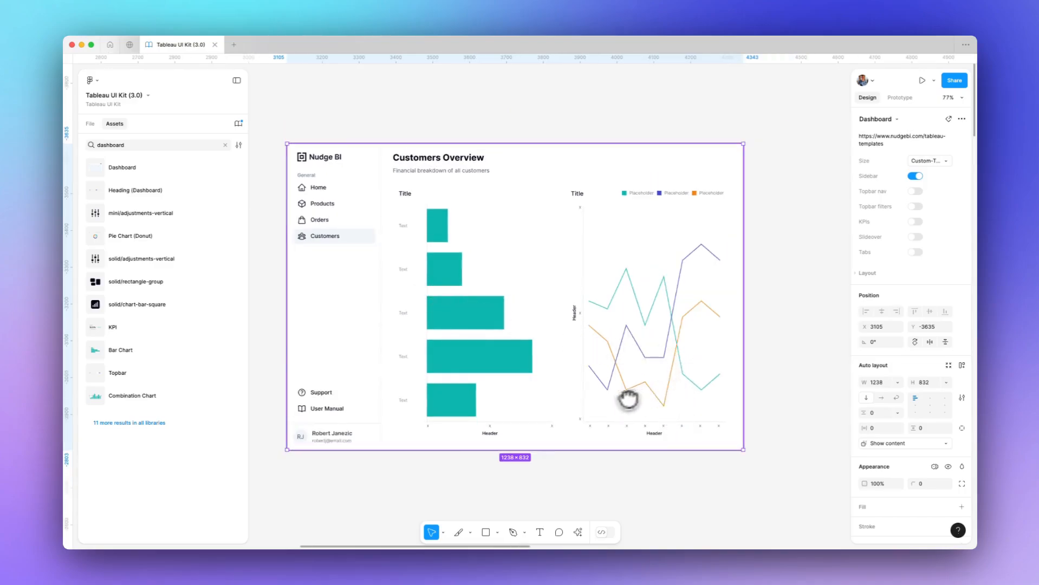
pyautogui.moveTo(561, 449); pyautogui.dragTo(564, 428)
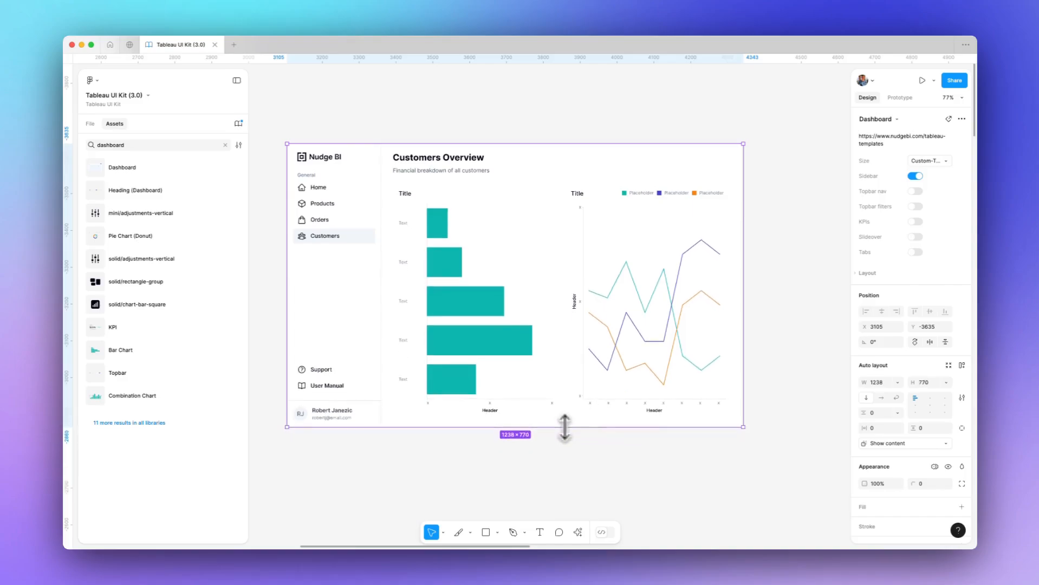
pyautogui.press('Escape')
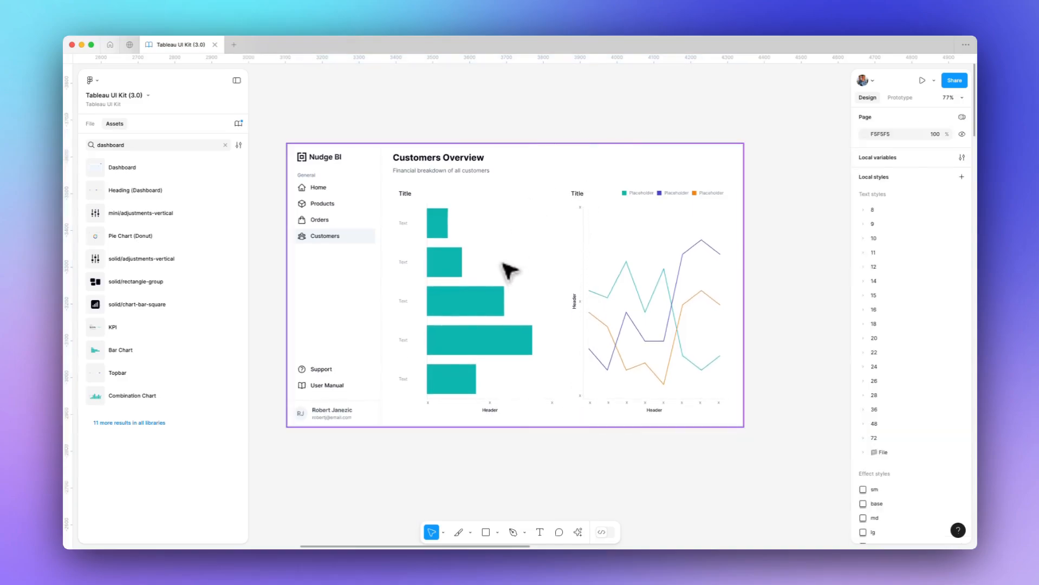
# Step: Apply the Color Modes variable mode to the dashboard and set it to Dark
pyautogui.click(503, 283)
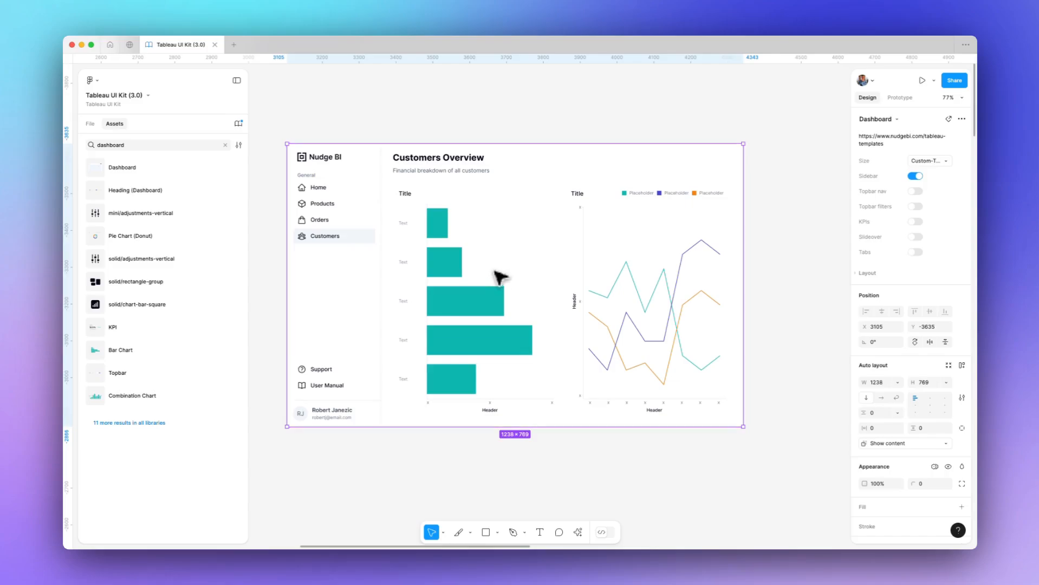
pyautogui.moveTo(495, 272); pyautogui.dragTo(514, 277)
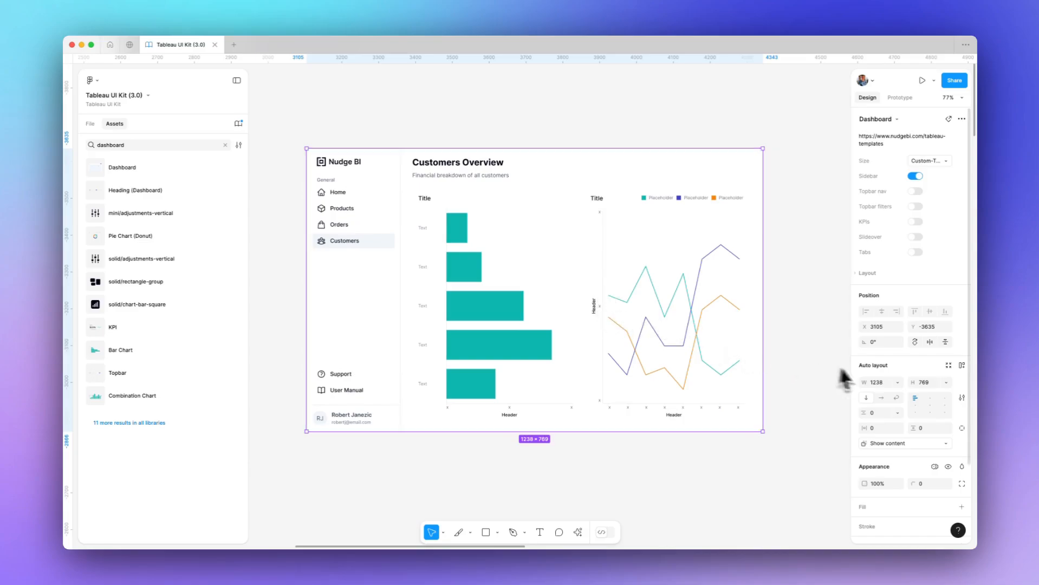
pyautogui.scroll(-2, 870, 376)
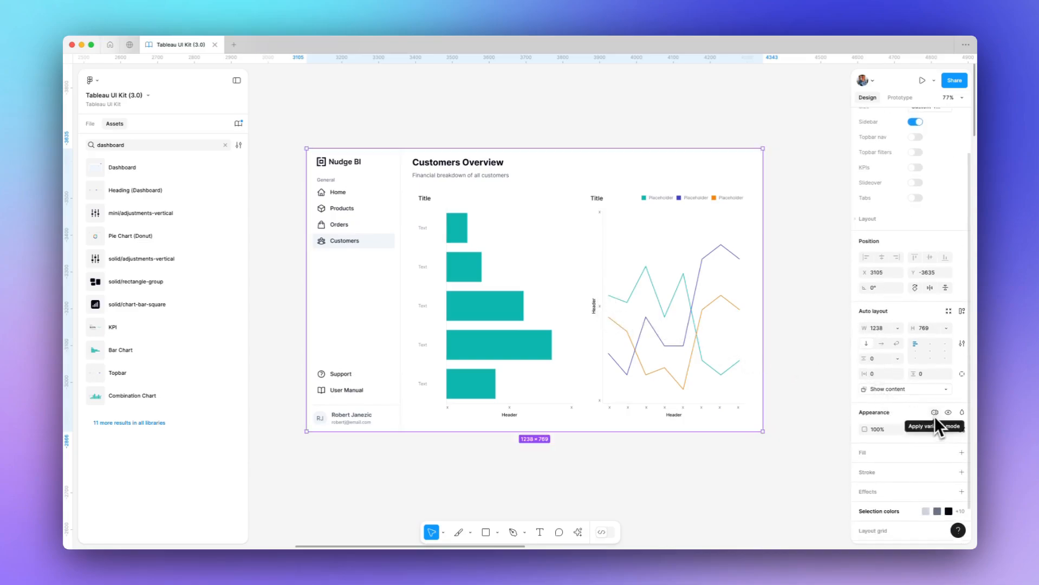
pyautogui.click(934, 413)
pyautogui.moveTo(925, 437)
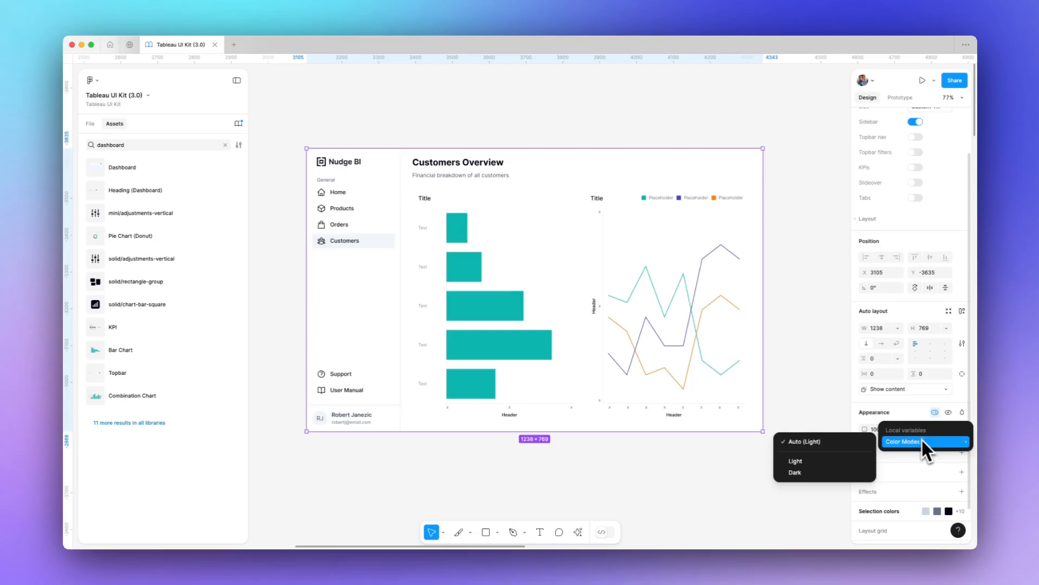
pyautogui.click(840, 459)
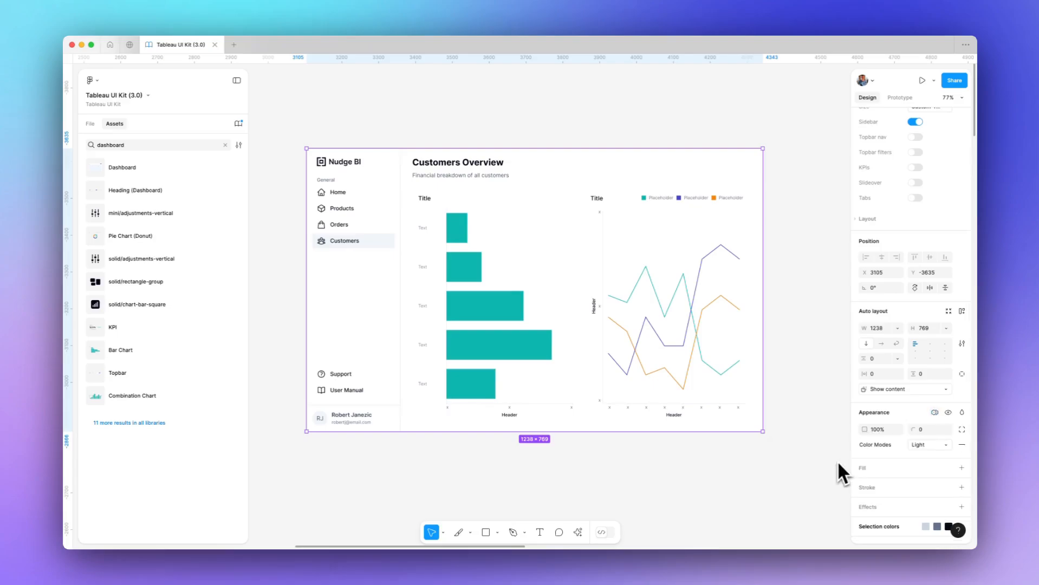
pyautogui.click(918, 445)
pyautogui.click(889, 459)
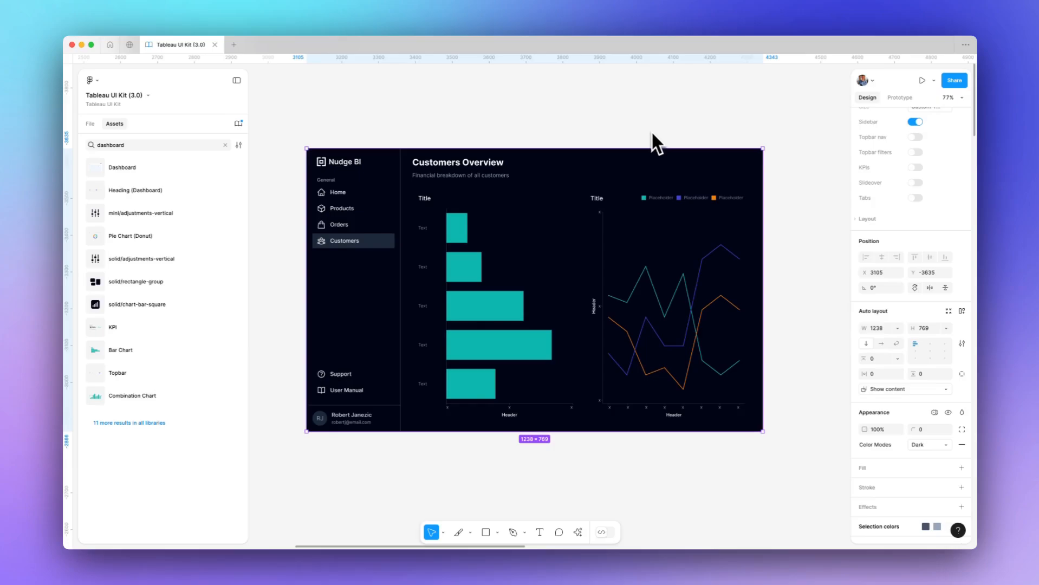
# Step: Clear the asset search and look over the file's page list
pyautogui.click(225, 145)
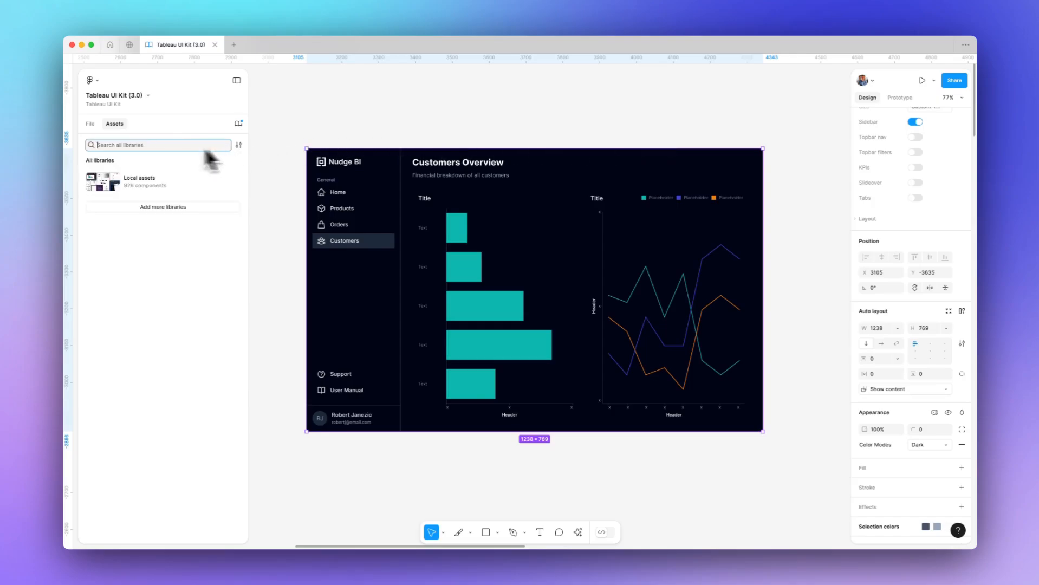
pyautogui.click(90, 124)
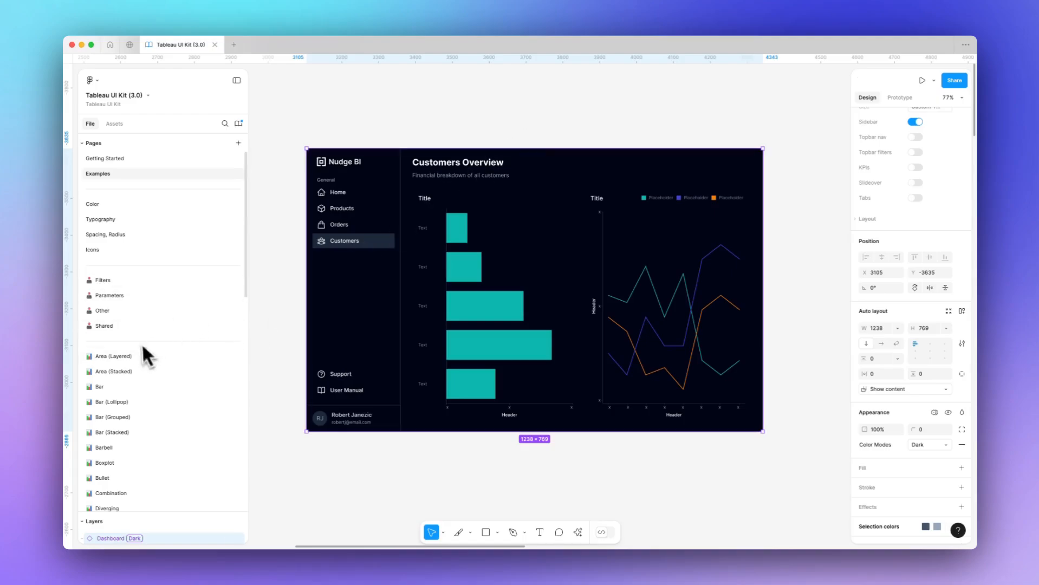
pyautogui.scroll(-3, 143, 333)
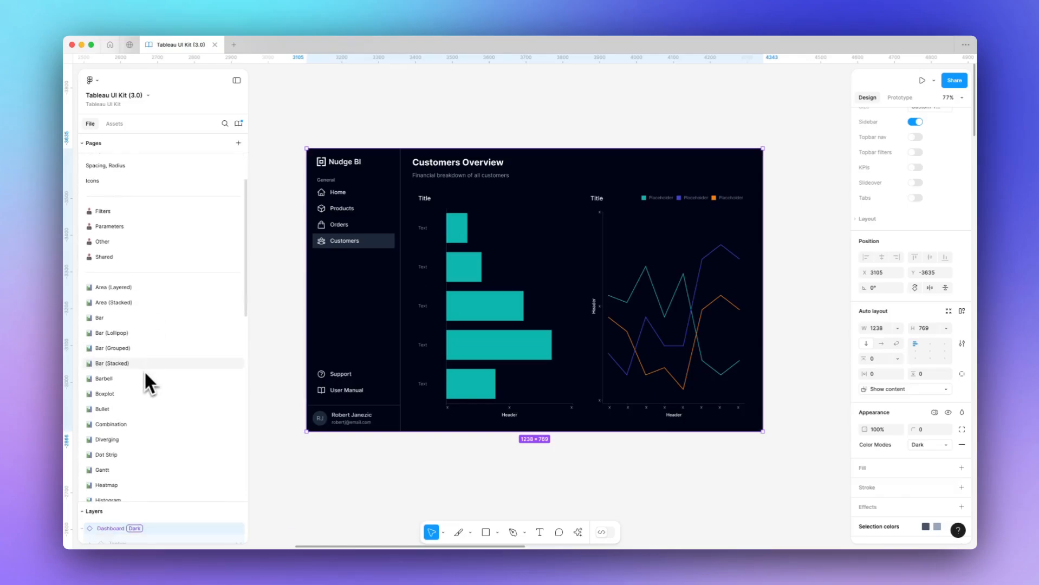
pyautogui.scroll(3, 148, 370)
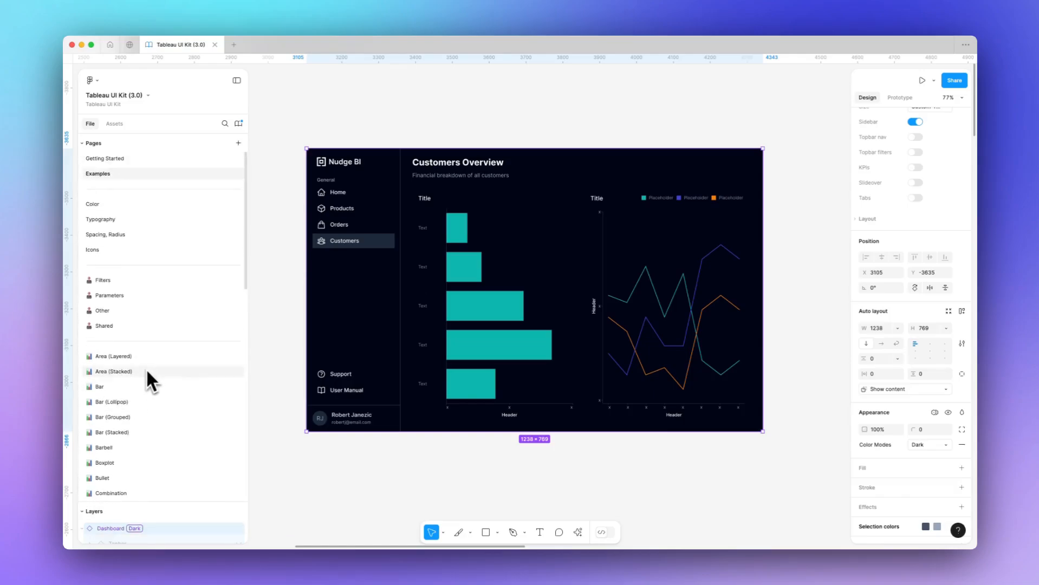